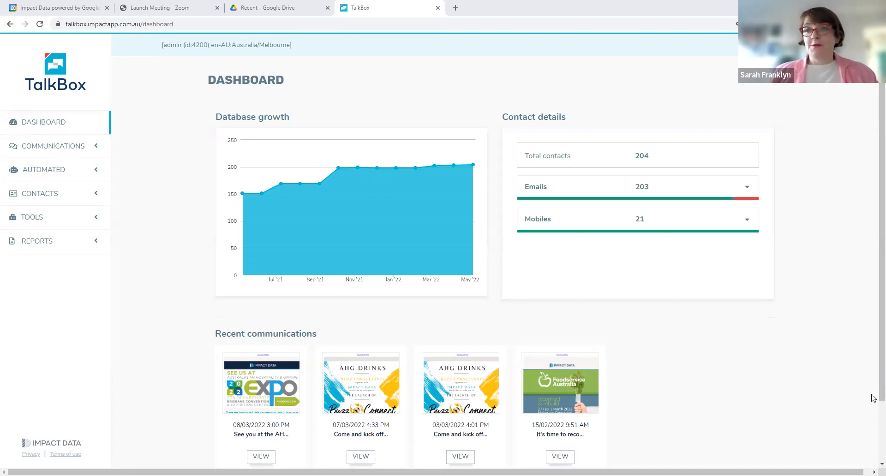
# Examine the dashboard's email and mobile contact breakdowns, and view the account menu's options
pyautogui.moveTo(238, 199)
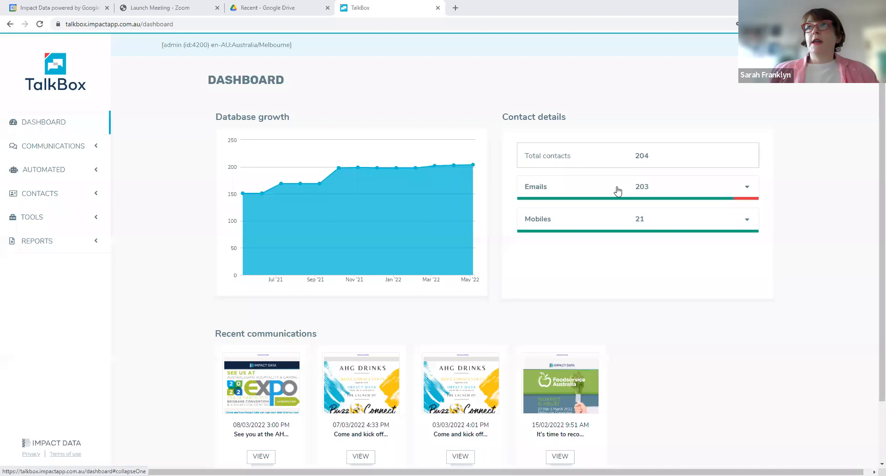
pyautogui.click(746, 188)
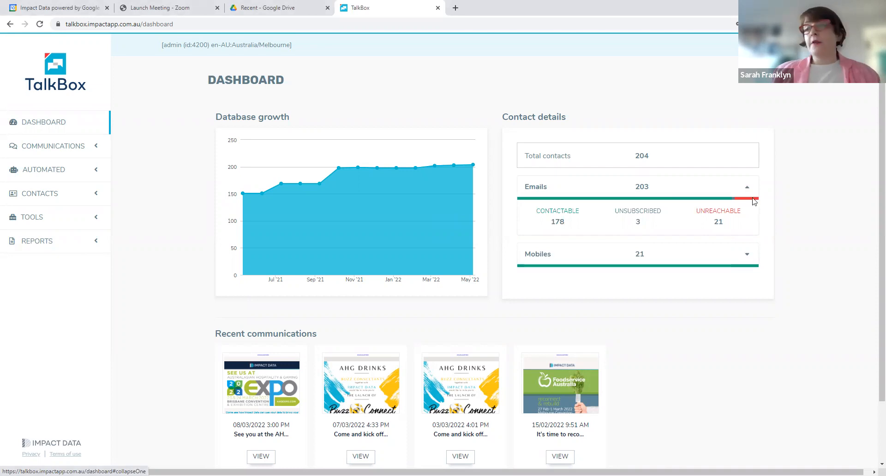
pyautogui.click(732, 254)
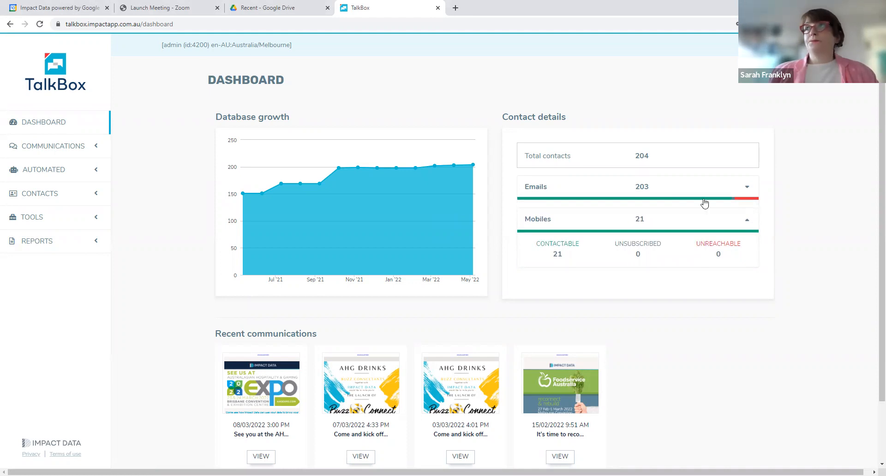
pyautogui.click(809, 45)
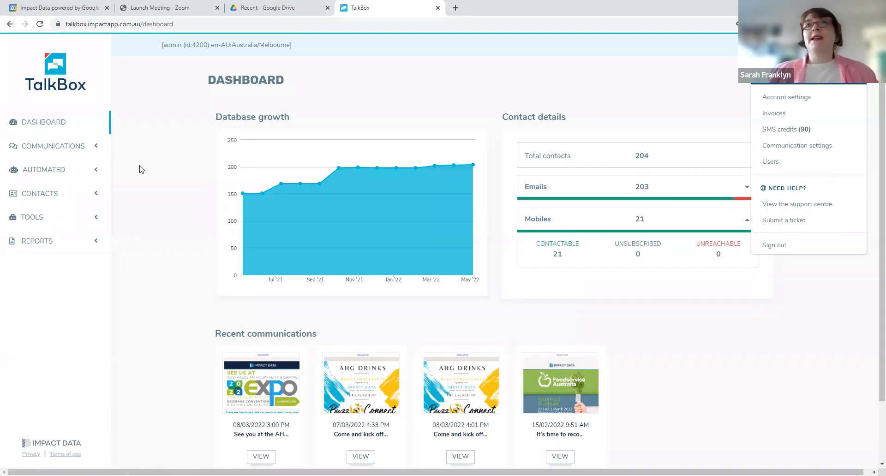
# Create a new email communication and bring up its template choices
pyautogui.click(38, 148)
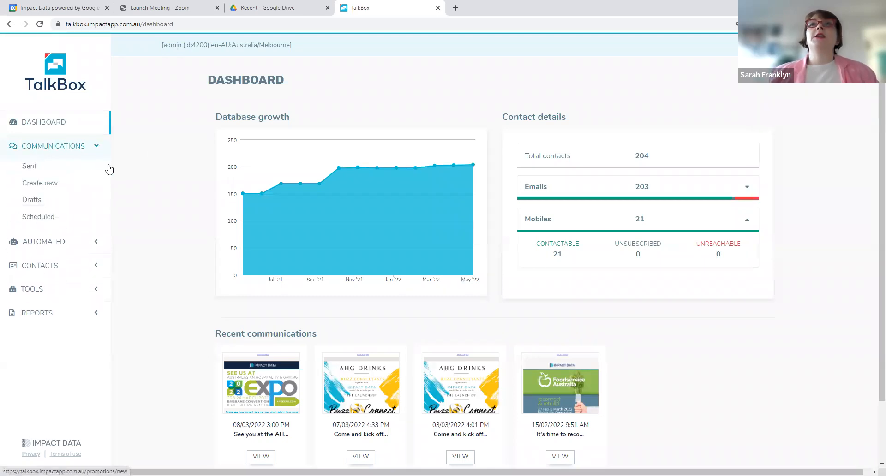
pyautogui.click(54, 190)
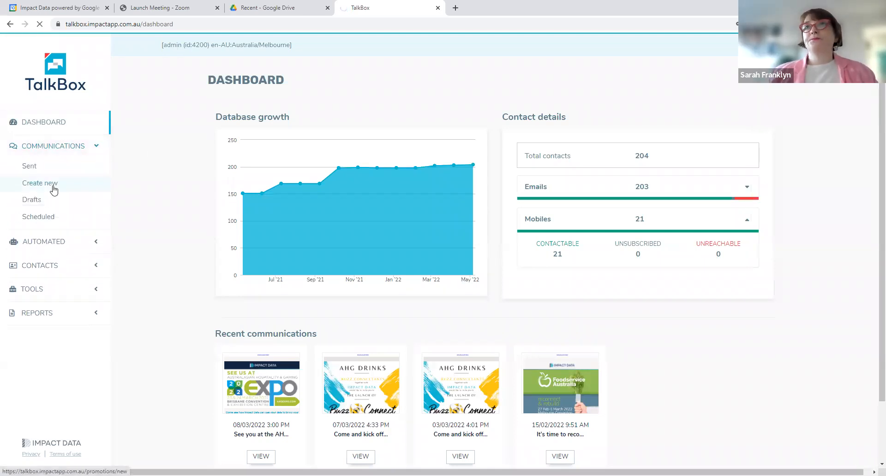
pyautogui.click(258, 169)
pyautogui.click(409, 170)
pyautogui.click(760, 226)
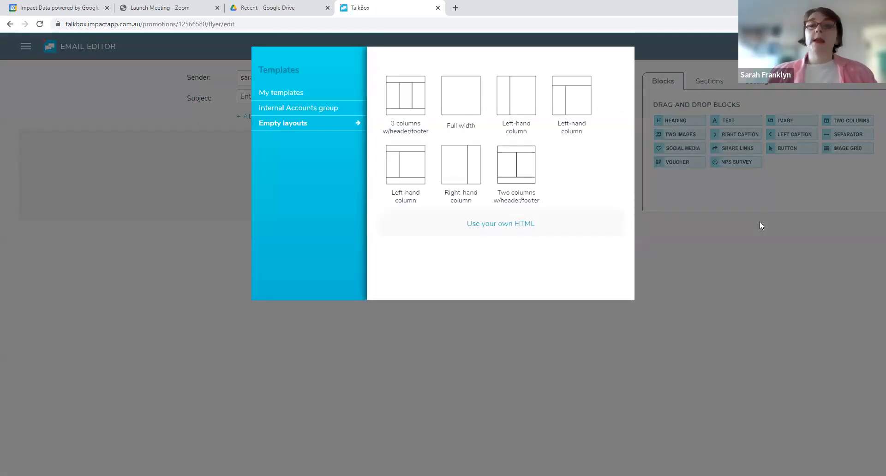
# Load the "Checking your contact list" template from the saved templates and look through its content
pyautogui.click(291, 98)
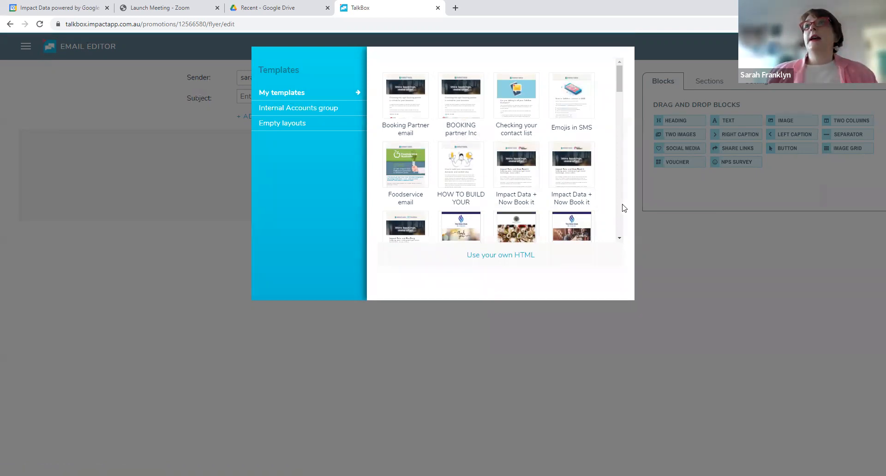
pyautogui.click(513, 109)
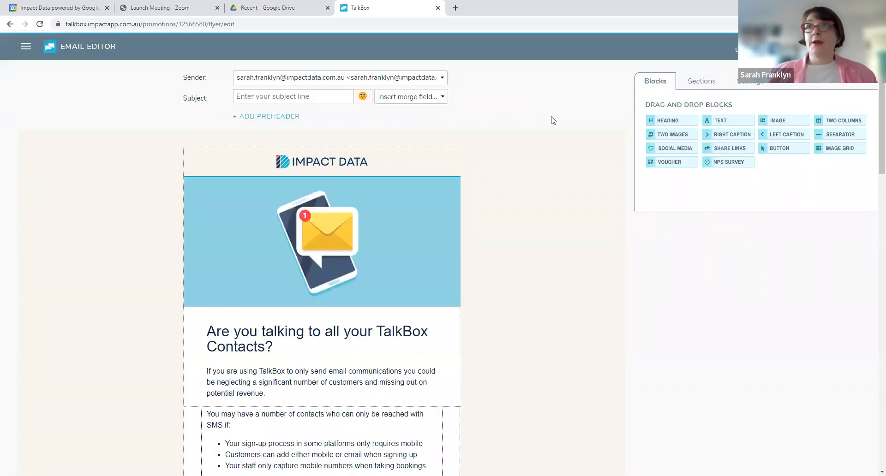
pyautogui.scroll(-8, 534, 181)
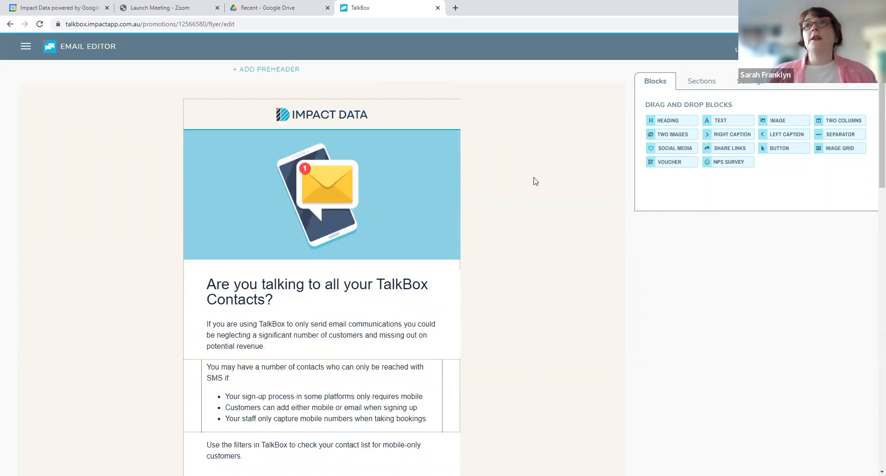
pyautogui.scroll(-10, 534, 181)
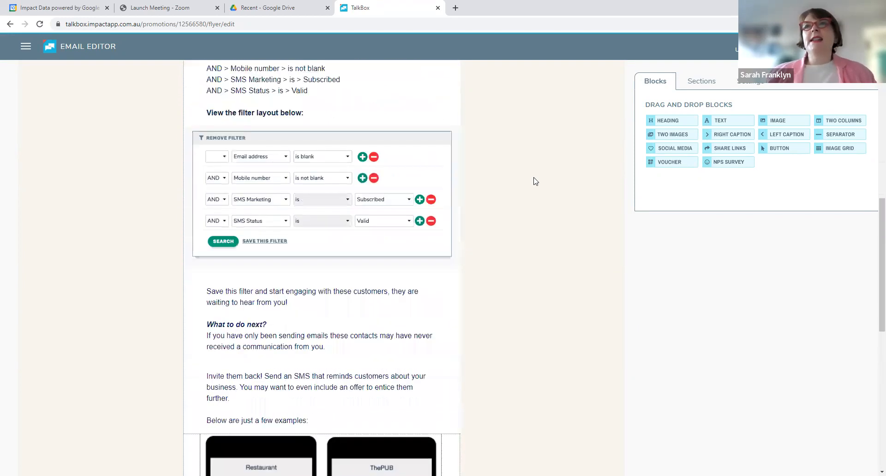
pyautogui.scroll(18, 535, 181)
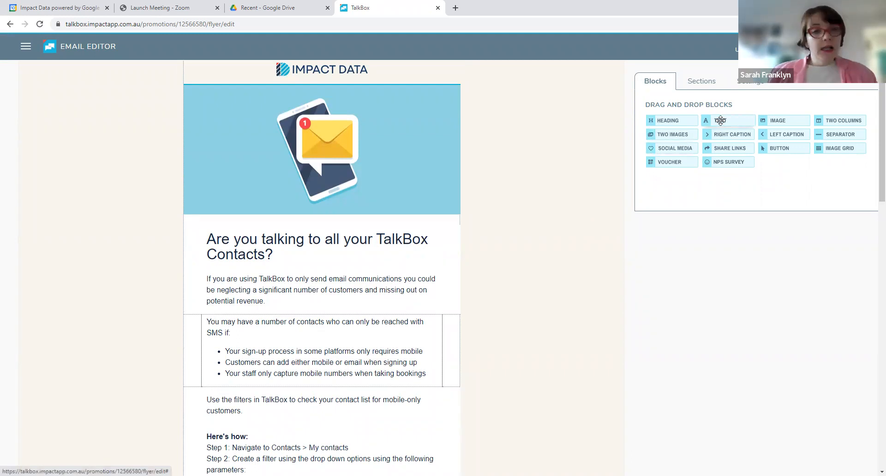
# Add a text block below the intro paragraph and replace its placeholder with "Hello this is my new block of text"
pyautogui.moveTo(720, 120); pyautogui.dragTo(303, 291)
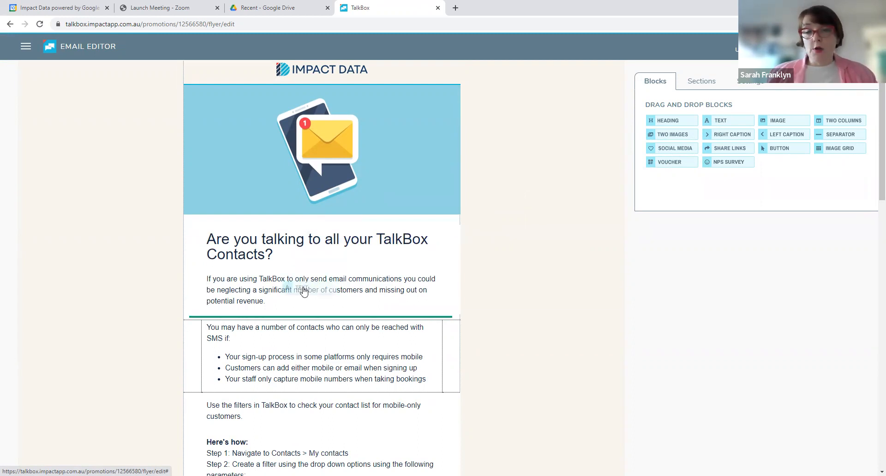
pyautogui.moveTo(303, 291); pyautogui.dragTo(303, 292)
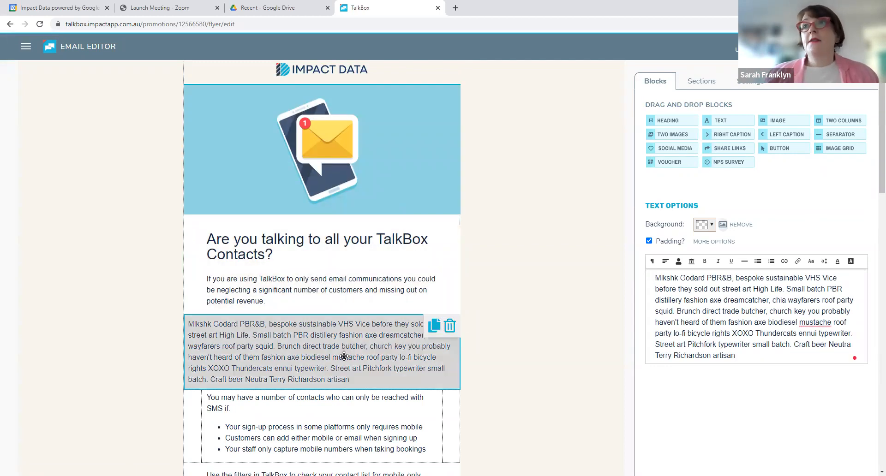
pyautogui.moveTo(748, 359); pyautogui.dragTo(648, 277)
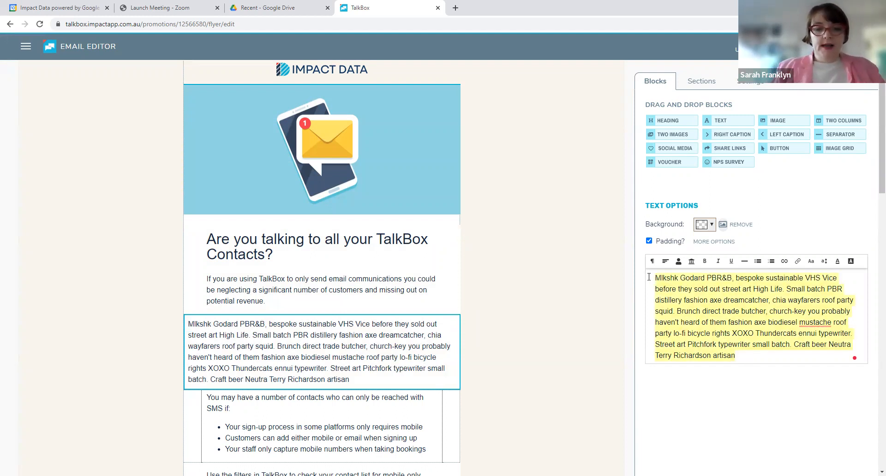
pyautogui.write('Hello this is my new block of text')
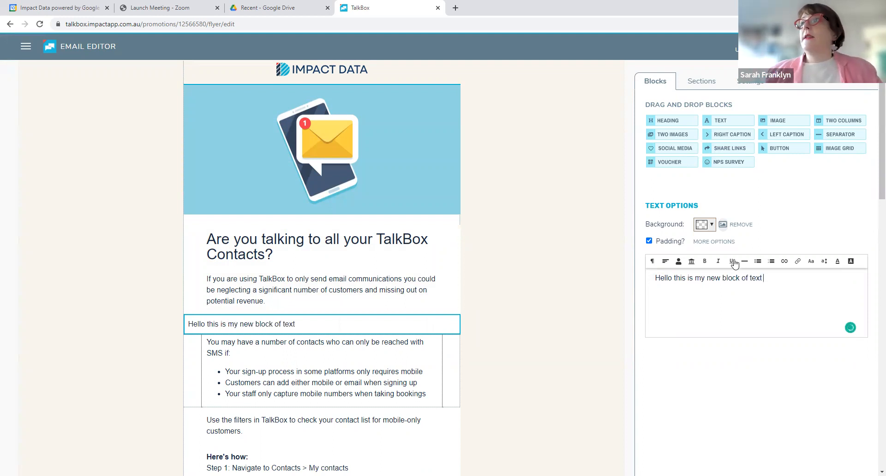
# Insert the First name merge field after the new text and the Public Email account detail on a new line
pyautogui.click(680, 263)
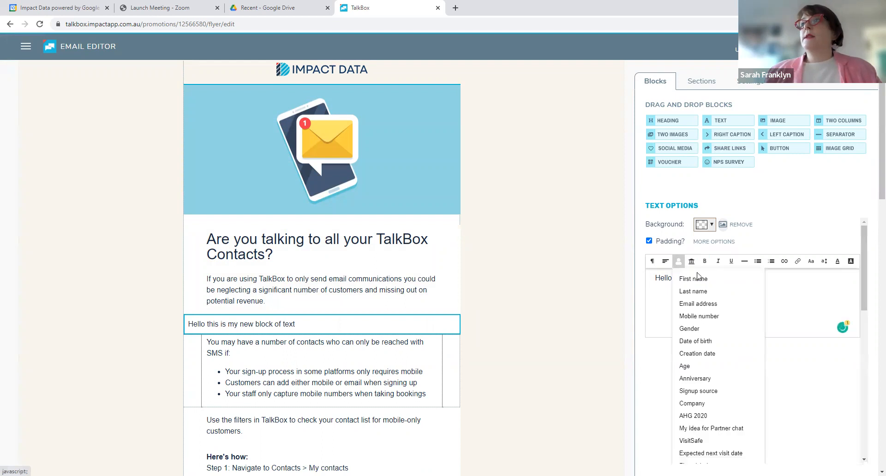
pyautogui.click(695, 279)
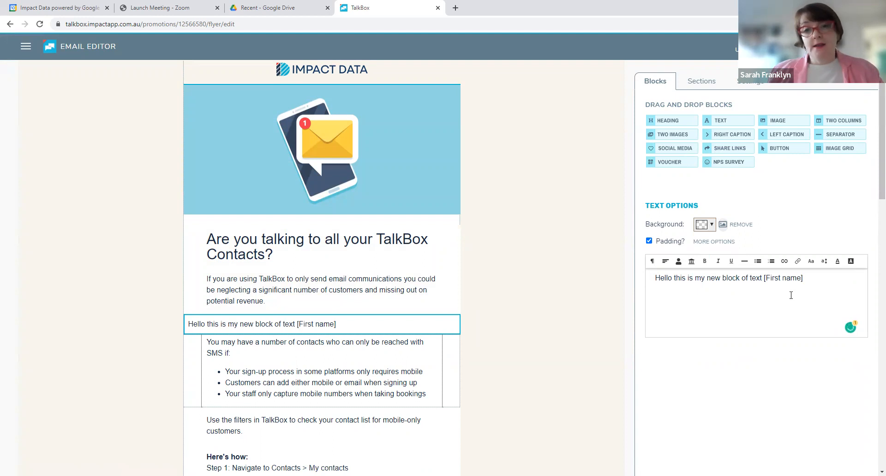
pyautogui.write('\\')
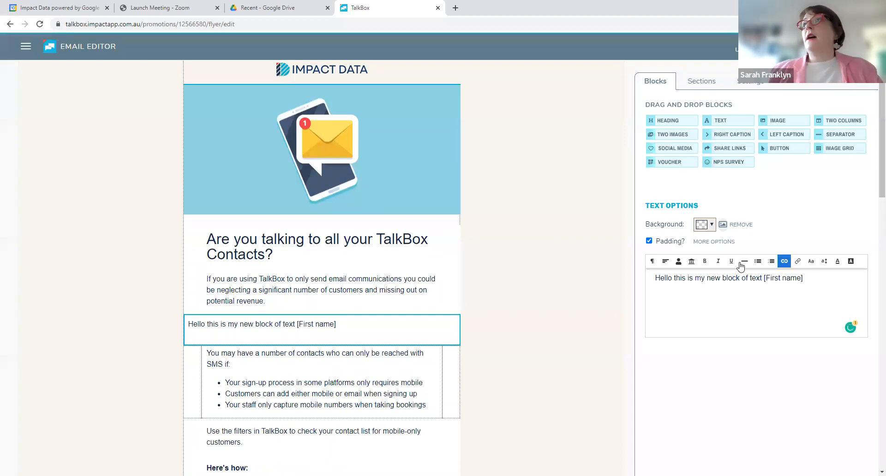
pyautogui.click(691, 264)
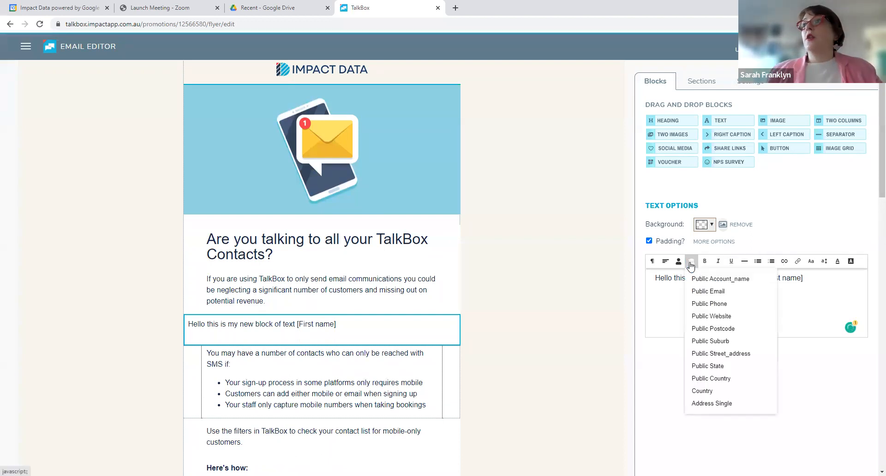
pyautogui.click(724, 292)
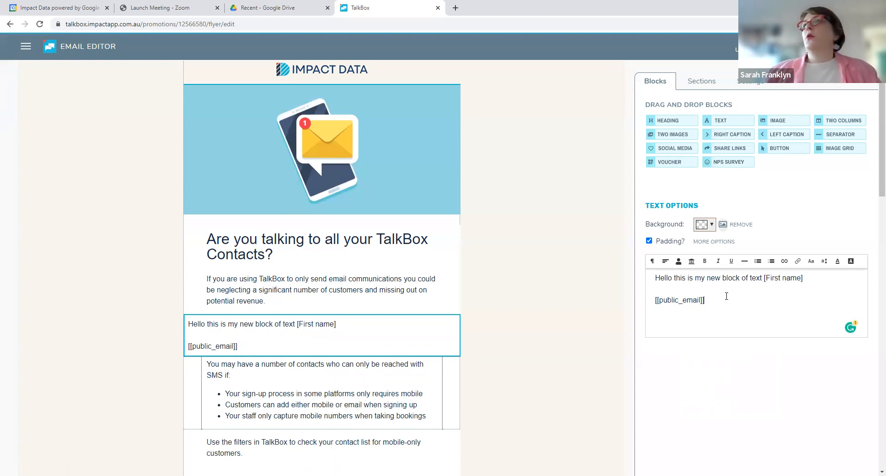
# Insert the file For_Love_or_Money_2022_Australia_EXECSUMMARY.pdf as a link on a new line below the public email field
pyautogui.press('Return')
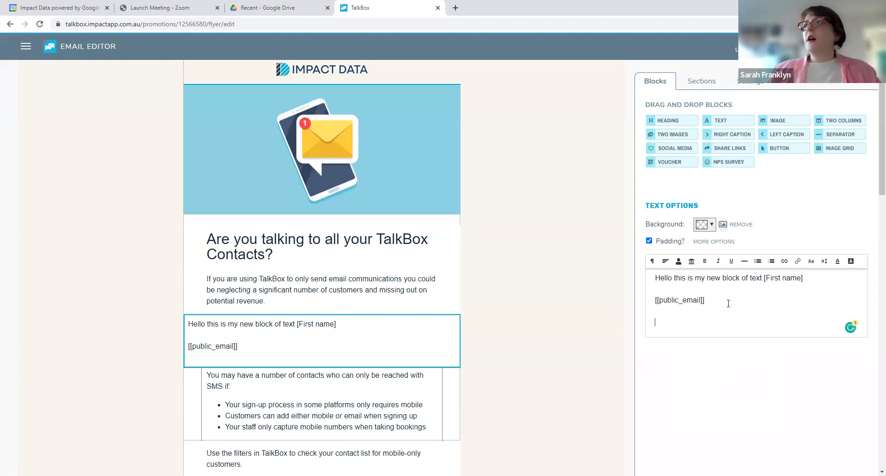
pyautogui.click(798, 261)
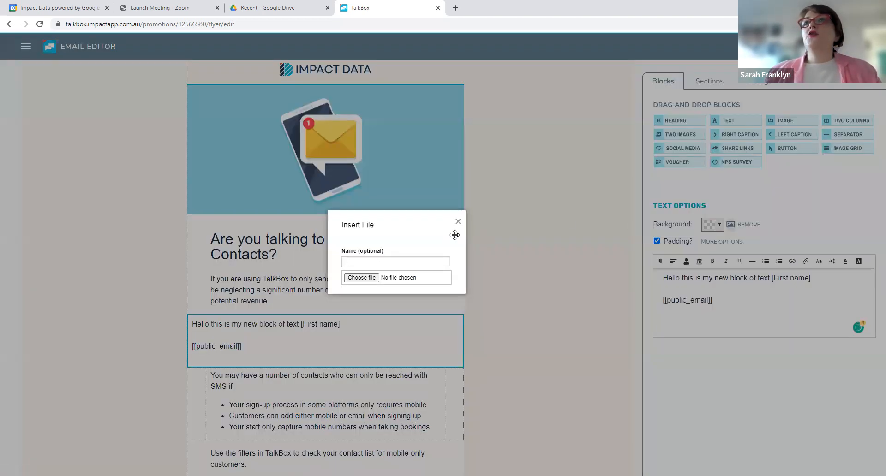
pyautogui.click(369, 281)
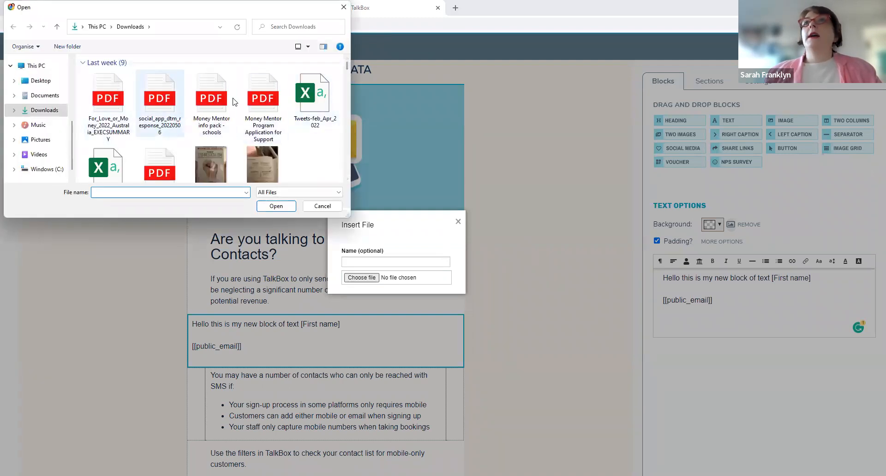
pyautogui.click(99, 103)
pyautogui.click(276, 206)
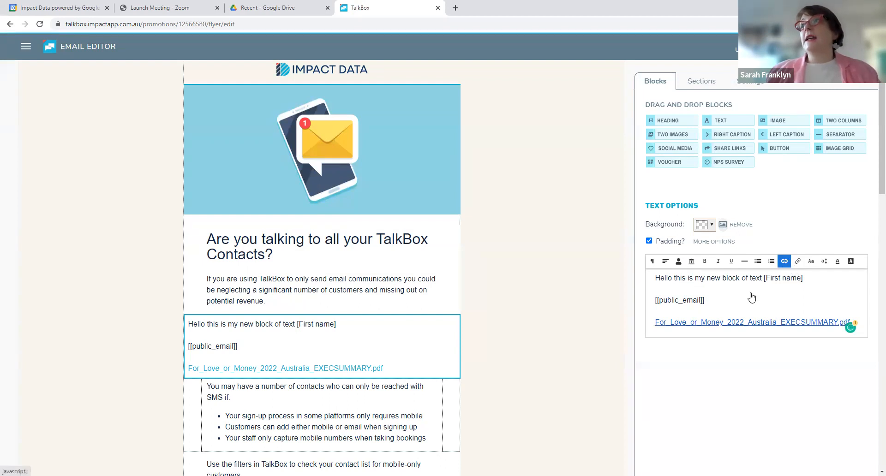
pyautogui.click(734, 304)
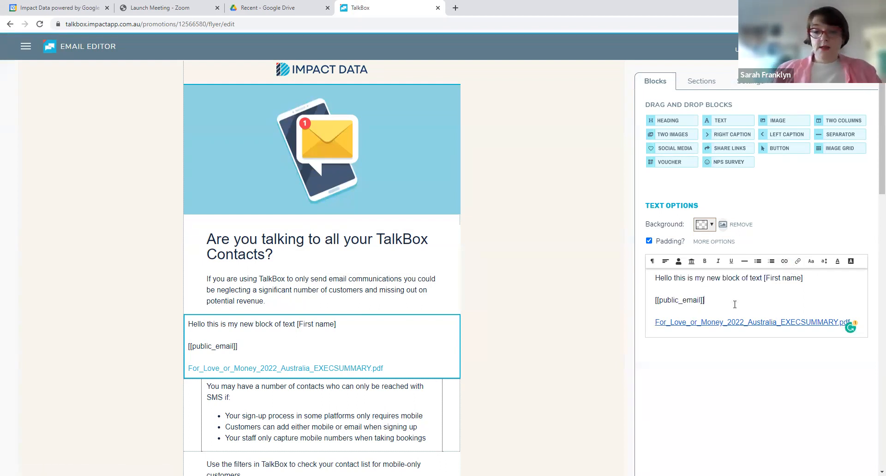
pyautogui.press('Return')
pyautogui.write('www')
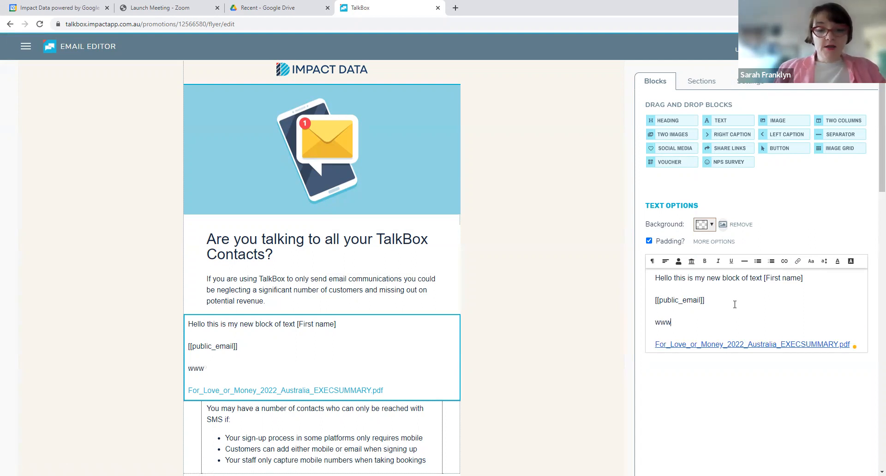
pyautogui.write('.myven')
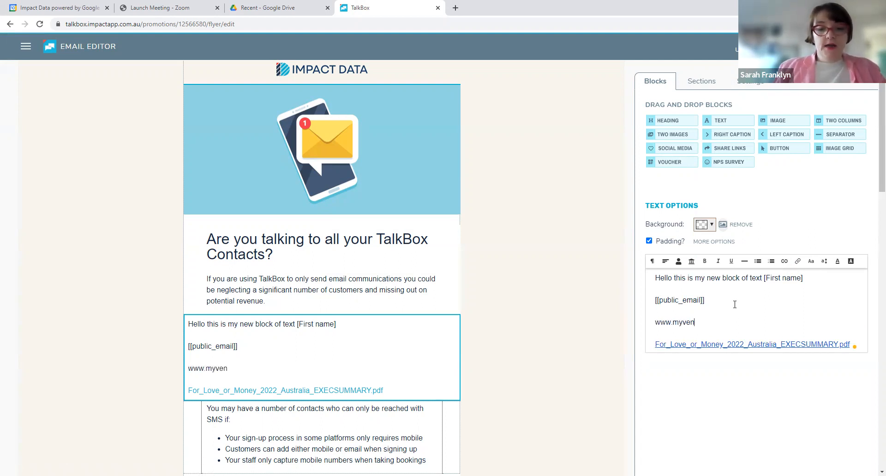
pyautogui.write('ue.com.a')
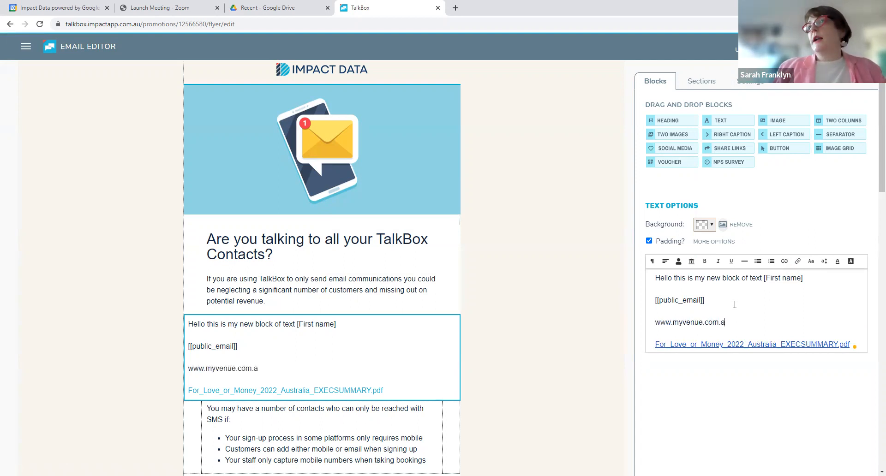
pyautogui.write('u/functions')
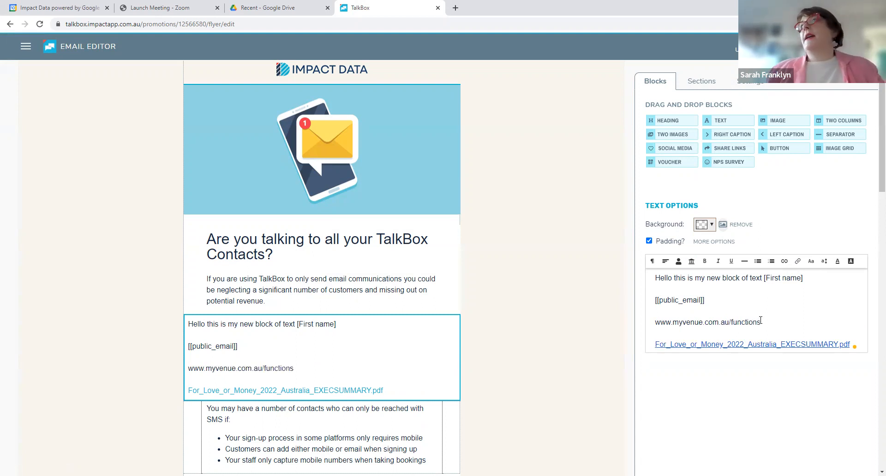
pyautogui.moveTo(760, 322); pyautogui.dragTo(646, 324)
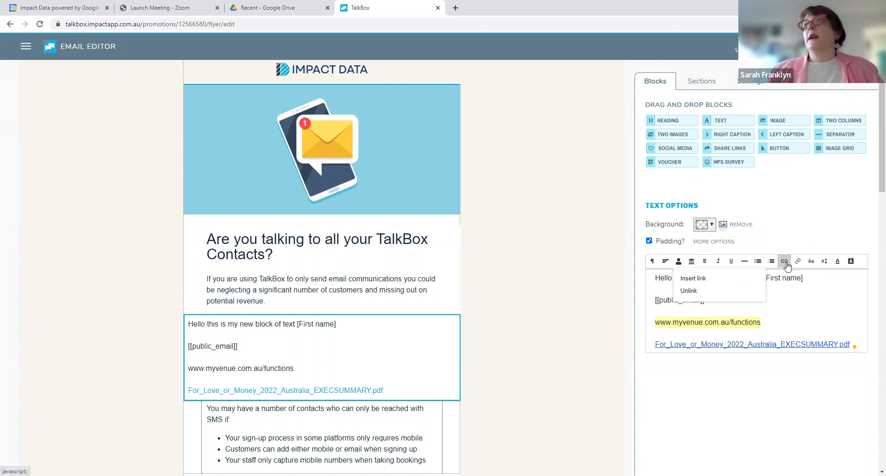
pyautogui.click(706, 280)
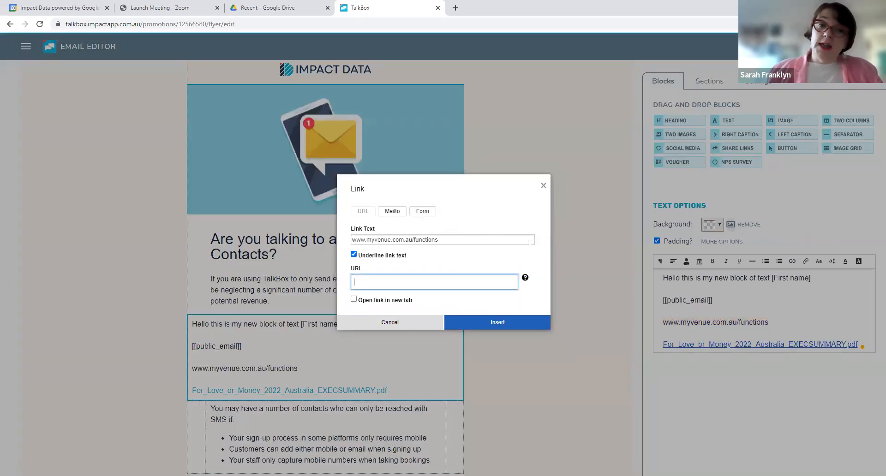
pyautogui.click(543, 186)
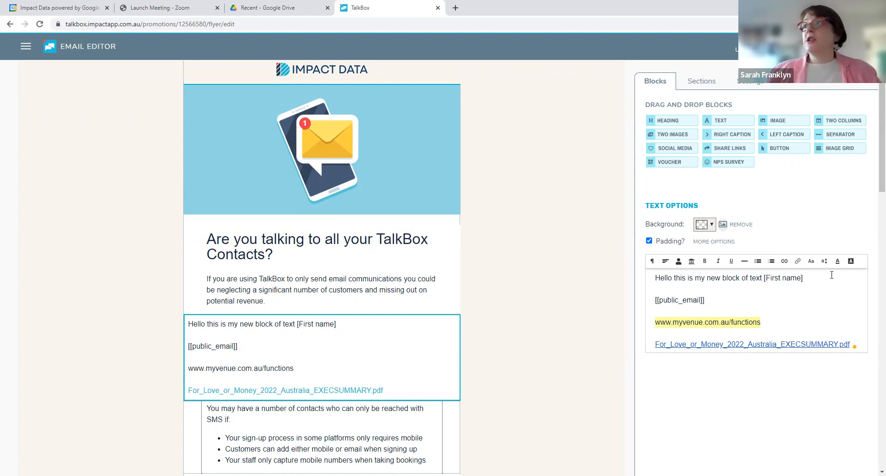
pyautogui.click(837, 261)
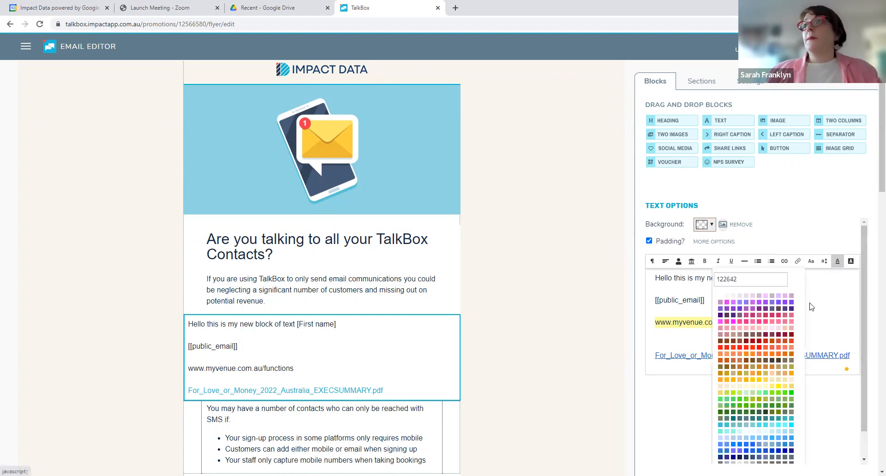
pyautogui.click(823, 265)
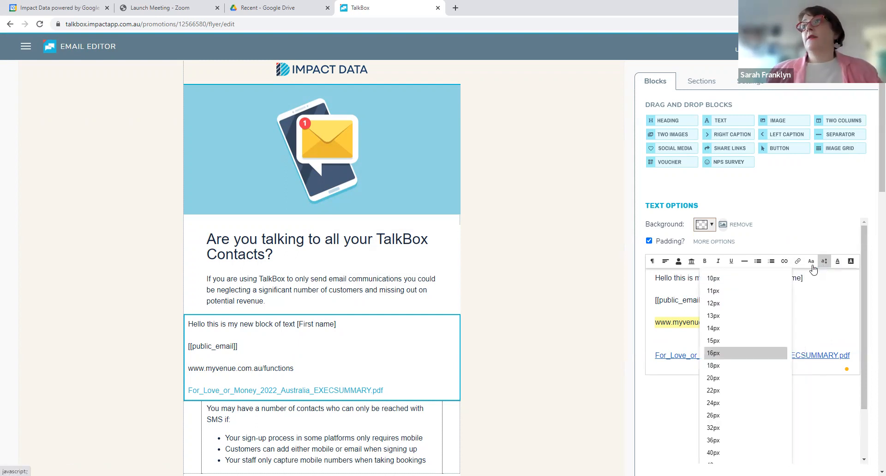
pyautogui.click(807, 266)
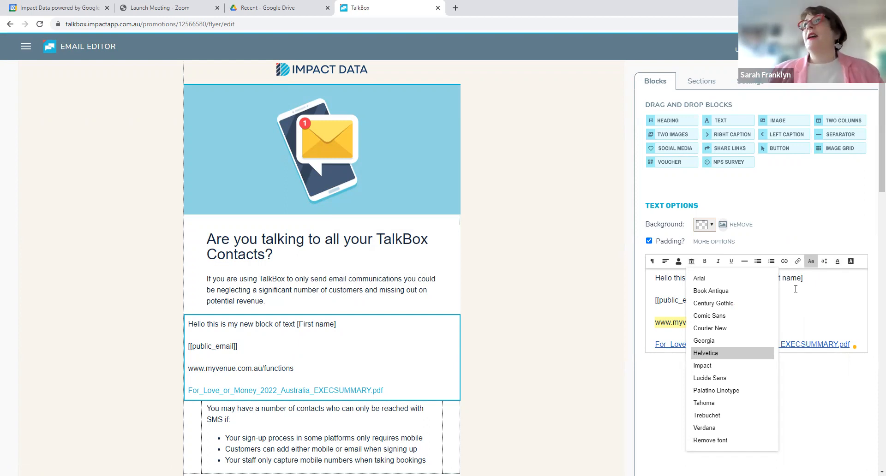
pyautogui.click(530, 339)
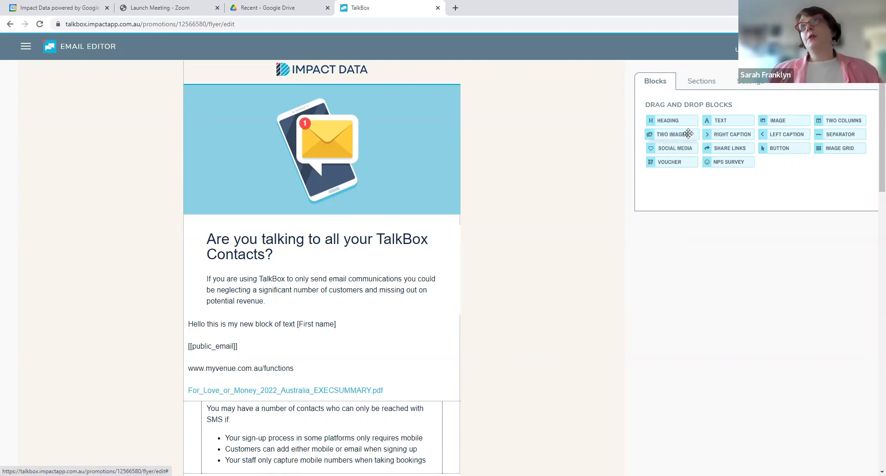
# Add a Two Images block below the new text block, with the woman-and-birthday-cake image first and the Glass image second
pyautogui.moveTo(518, 279); pyautogui.dragTo(333, 383)
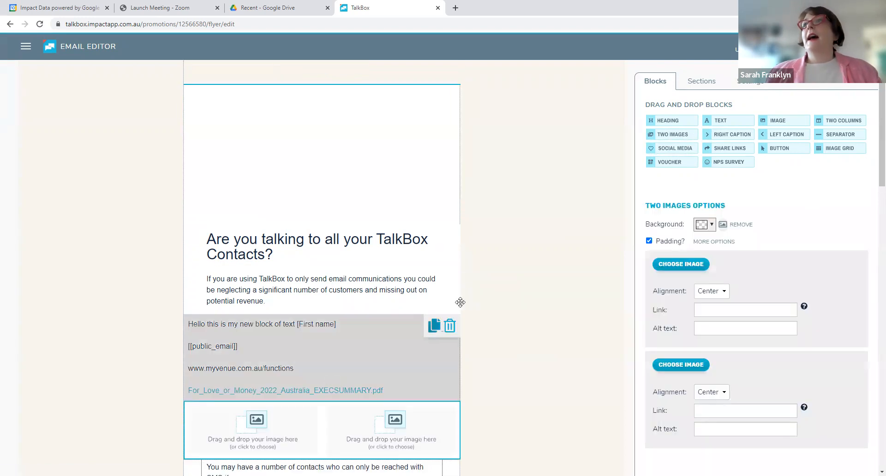
pyautogui.scroll(-3, 519, 304)
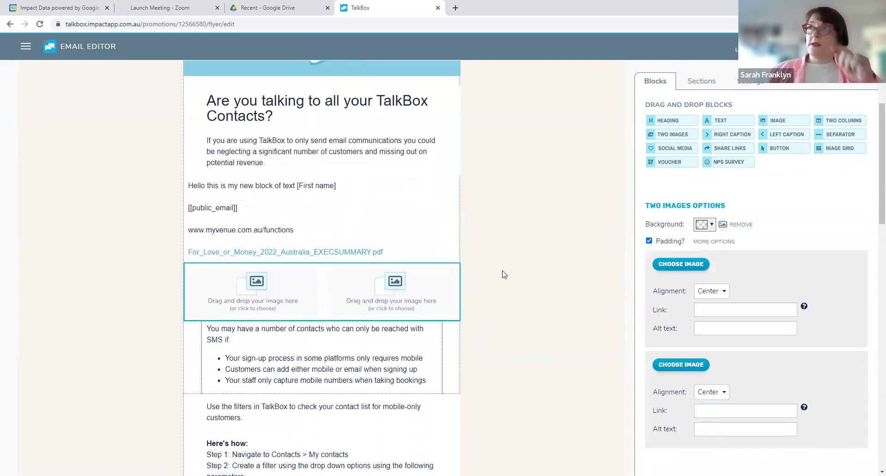
pyautogui.click(687, 264)
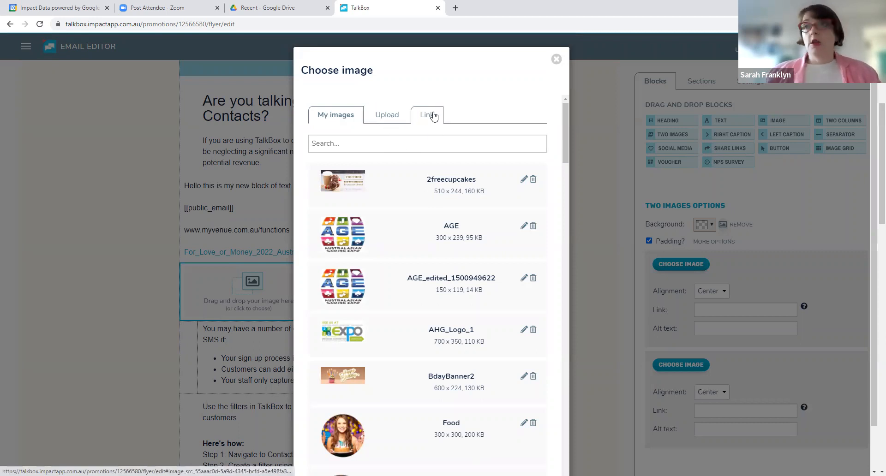
pyautogui.click(497, 240)
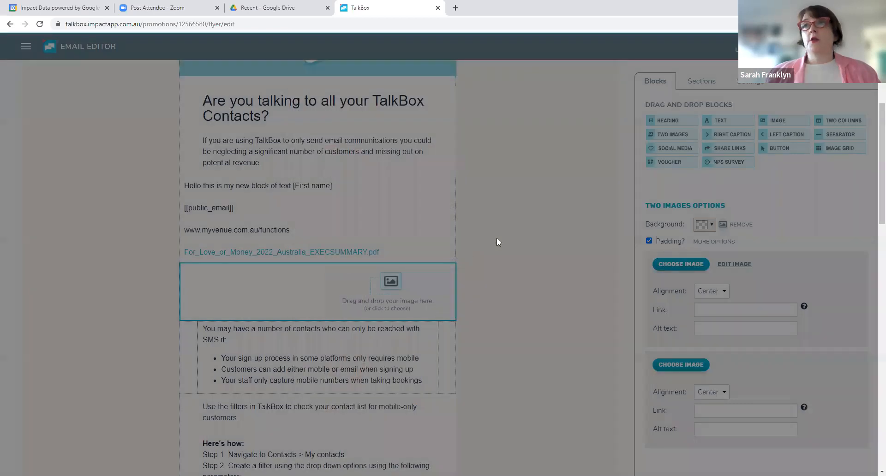
pyautogui.click(684, 364)
pyautogui.scroll(-10, 425, 284)
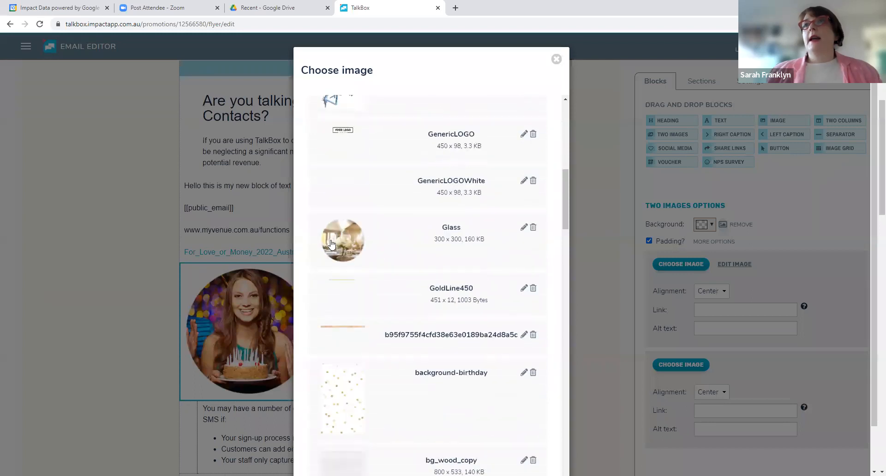
pyautogui.click(331, 243)
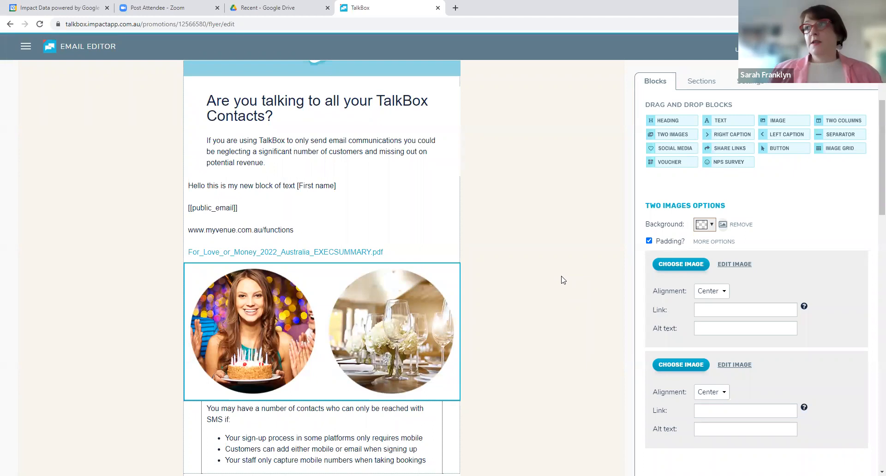
# Give the first image the alt text "Lady with birthday cake"
pyautogui.click(711, 305)
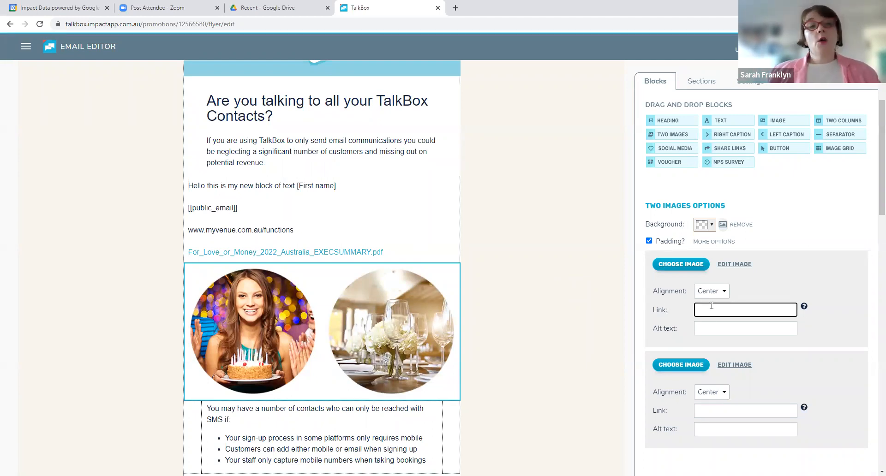
pyautogui.click(704, 327)
pyautogui.write('Ladiy w')
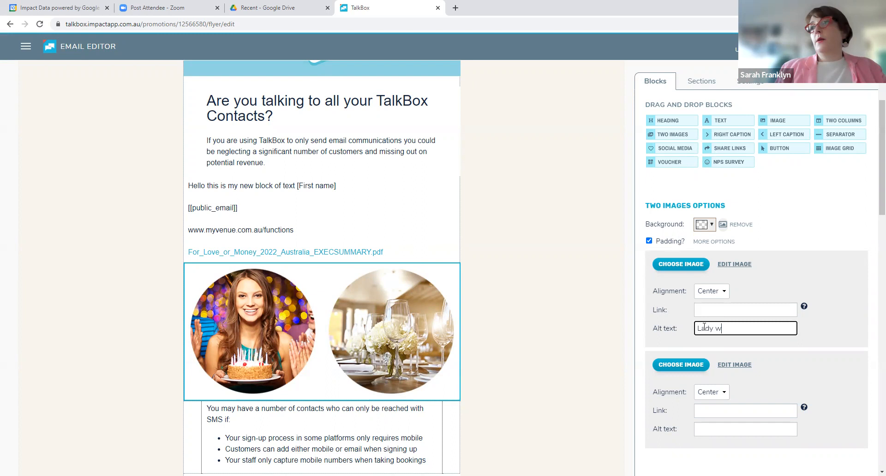
pyautogui.write('ith birthdy ca')
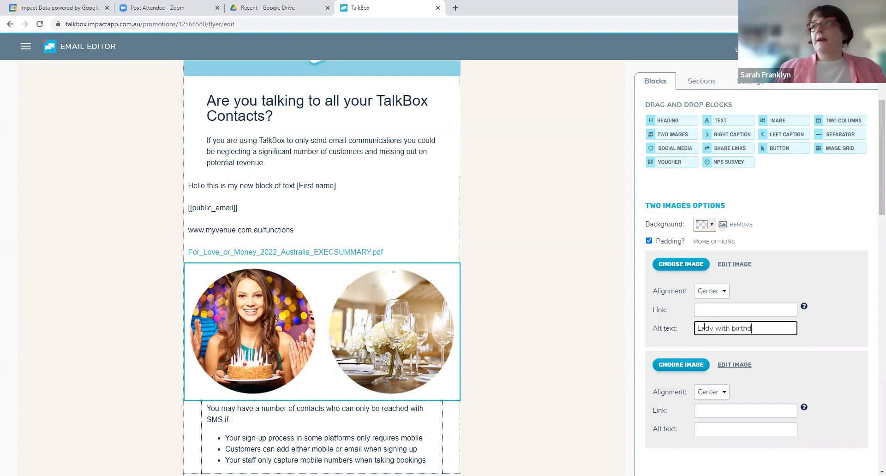
pyautogui.press('BackSpace')
pyautogui.press('BackSpace')
pyautogui.press('BackSpace')
pyautogui.press('BackSpace')
pyautogui.write('ay cake')
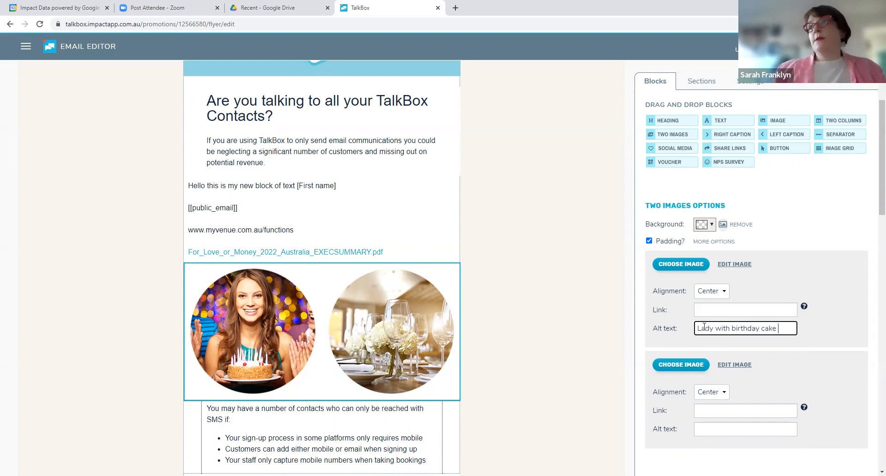
# Give the second image the alt text "Dining setting with glasses" and deselect the block
pyautogui.click(723, 427)
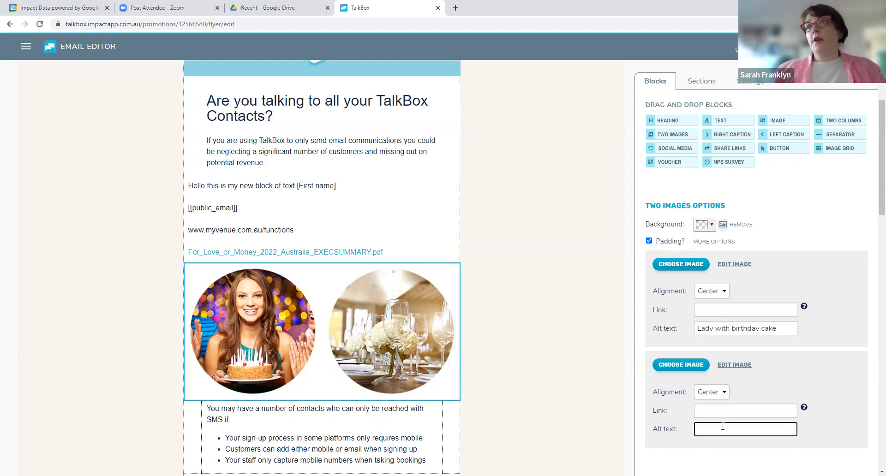
pyautogui.write('Dining ')
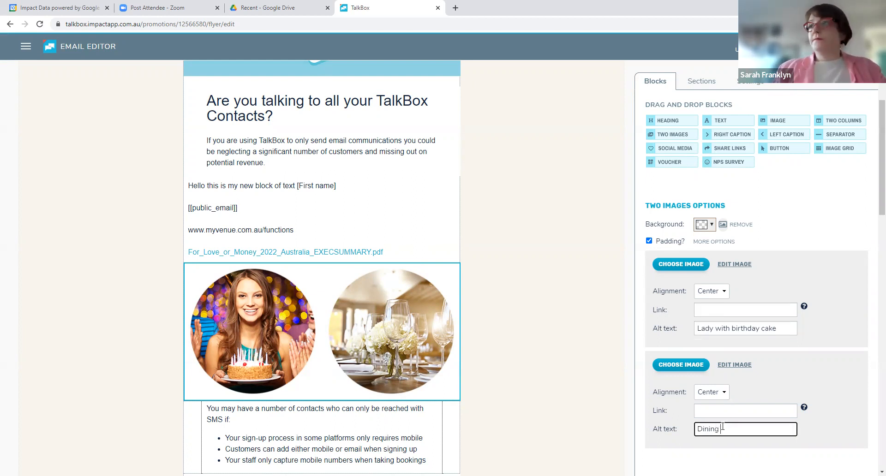
pyautogui.write('setting with gal')
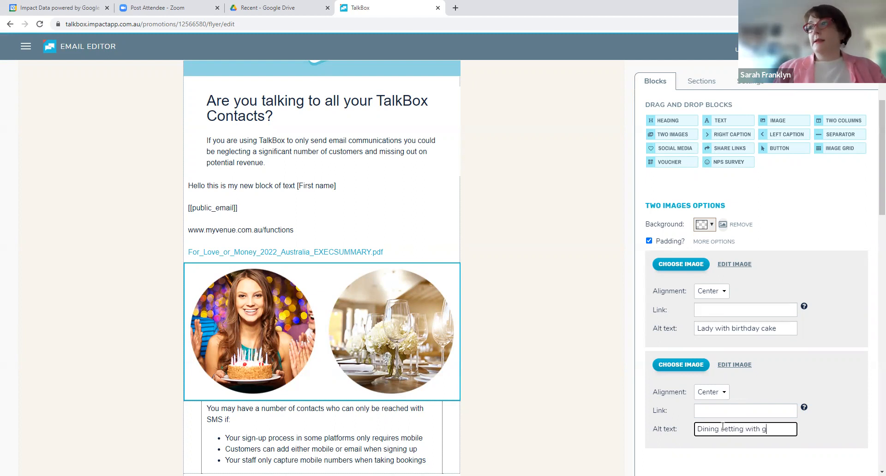
pyautogui.press('BackSpace')
pyautogui.press('BackSpace')
pyautogui.write('lasses')
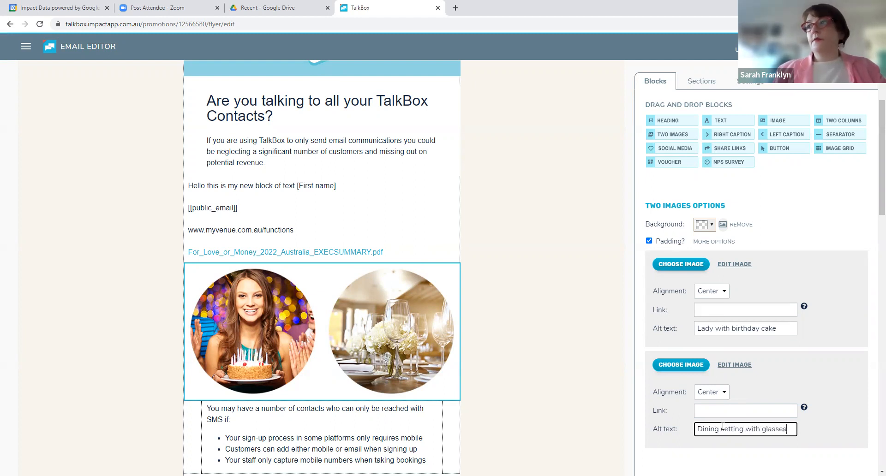
pyautogui.click(515, 332)
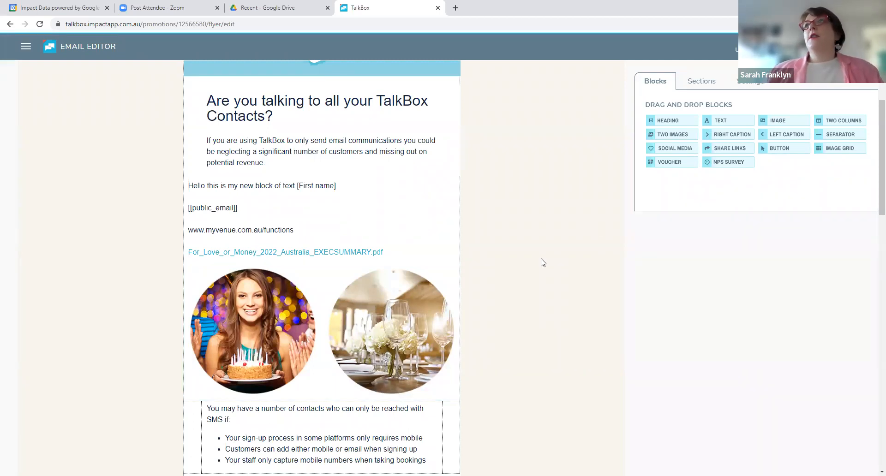
# Add a Button block below the two images, with its size set to Large and its colour to bright pink
pyautogui.scroll(-2, 543, 262)
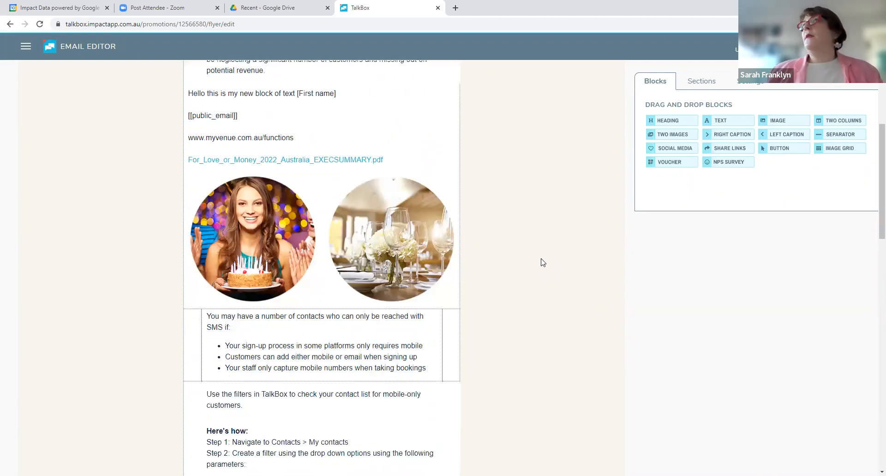
pyautogui.moveTo(777, 147); pyautogui.dragTo(268, 317)
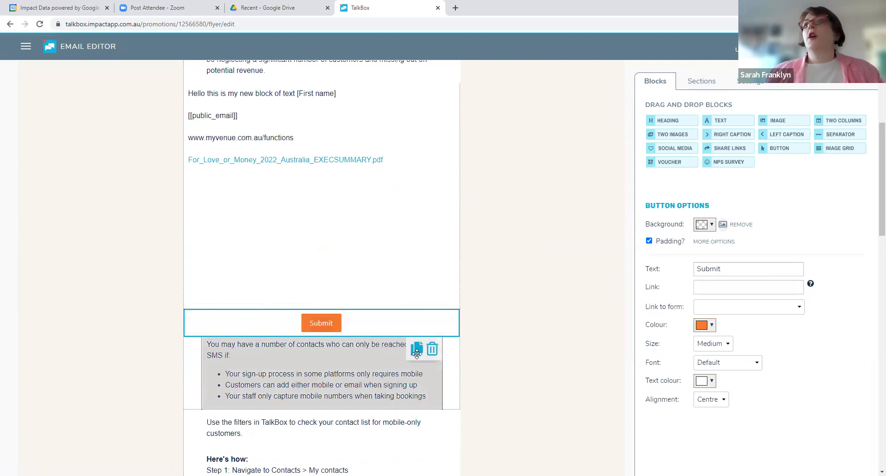
pyautogui.click(724, 346)
pyautogui.click(725, 376)
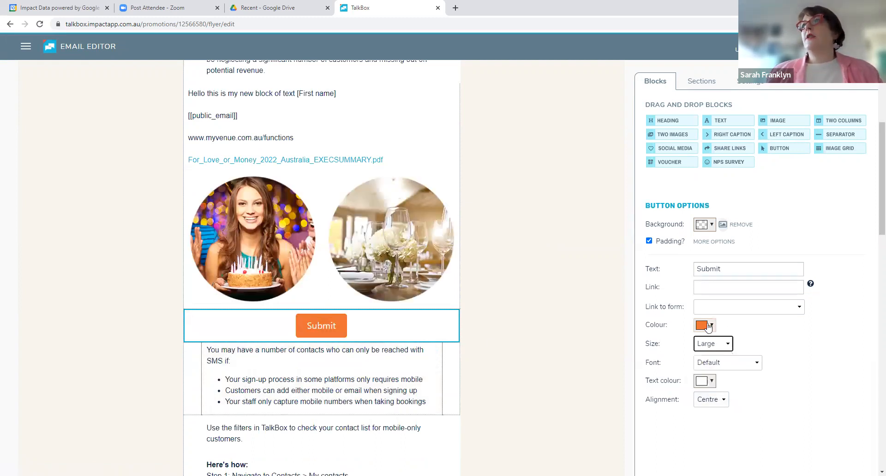
pyautogui.click(705, 325)
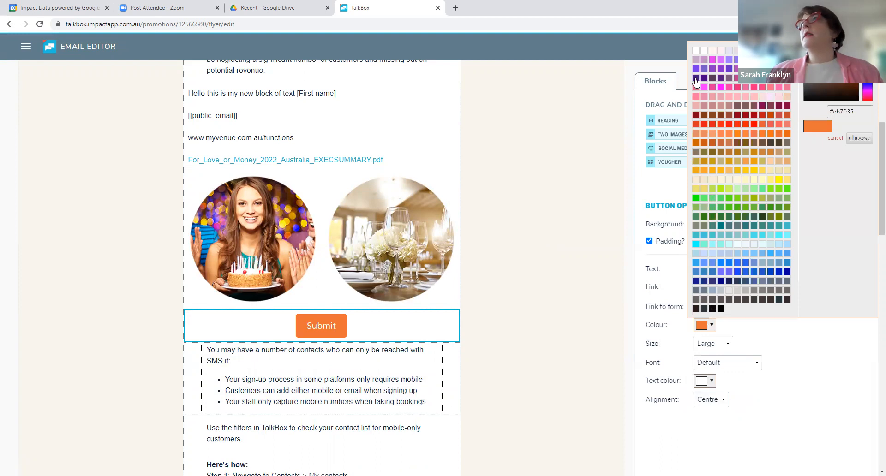
pyautogui.click(712, 60)
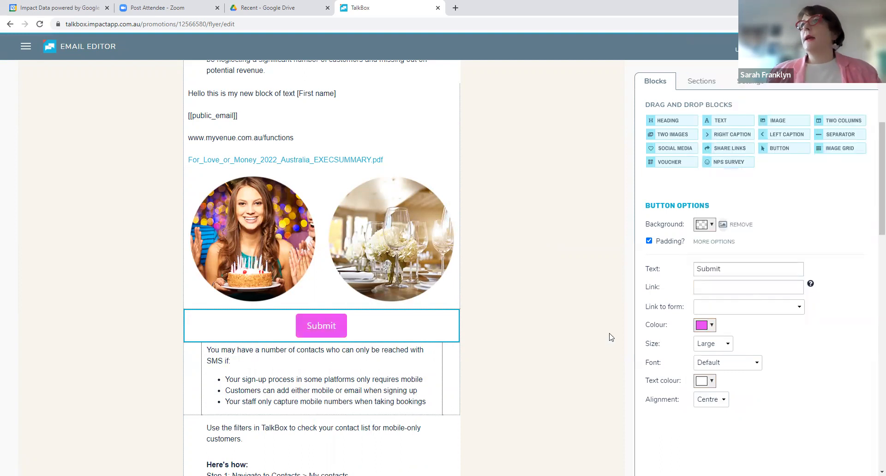
# Label the button "Book Your Lunch Function Today" and review its form and web link options
pyautogui.moveTo(734, 265); pyautogui.dragTo(660, 272)
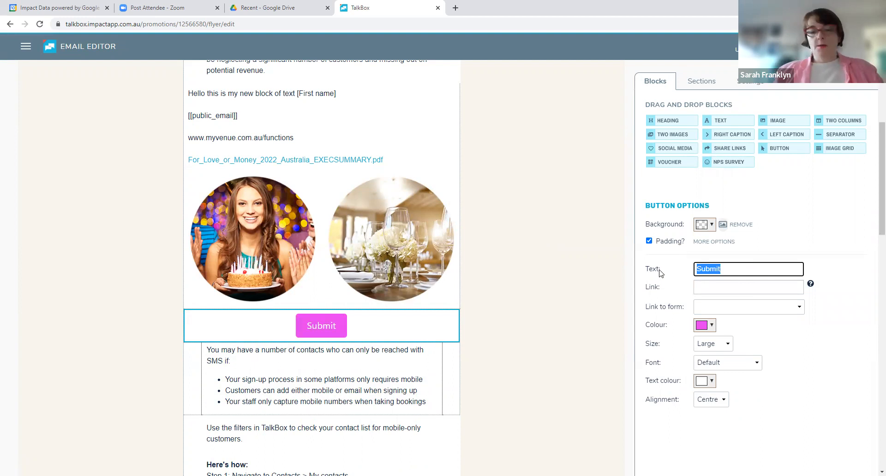
pyautogui.write('Book Your Lunch')
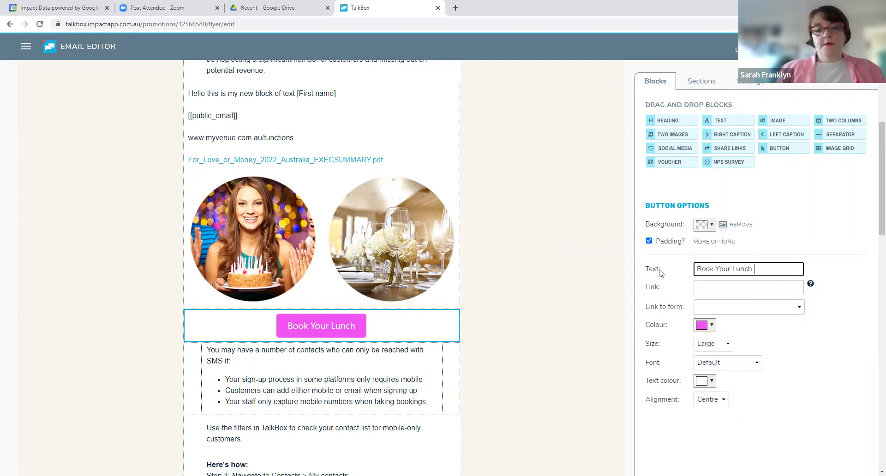
pyautogui.write(' Function Today')
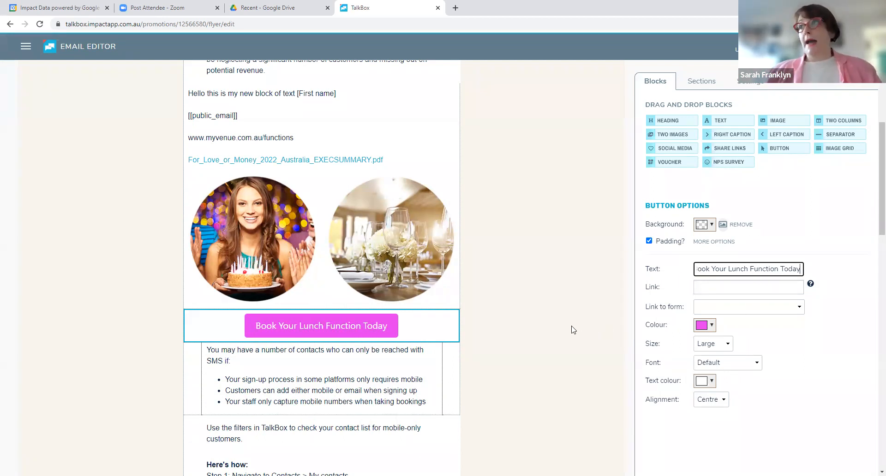
pyautogui.click(724, 307)
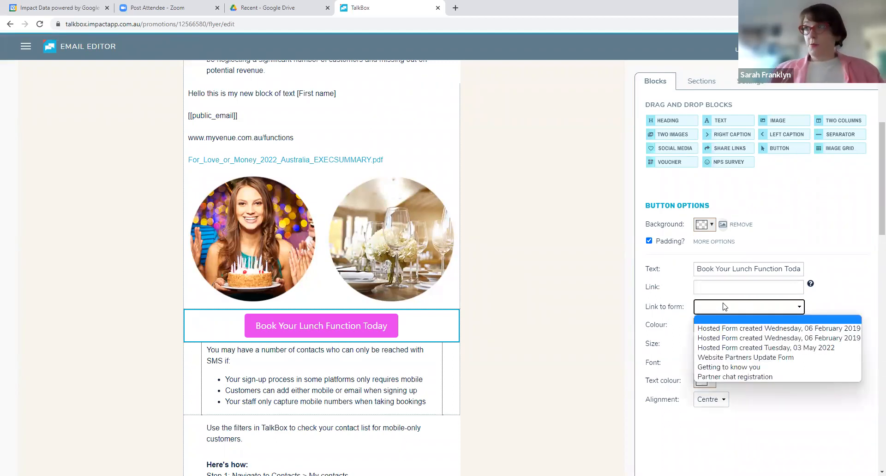
pyautogui.click(718, 287)
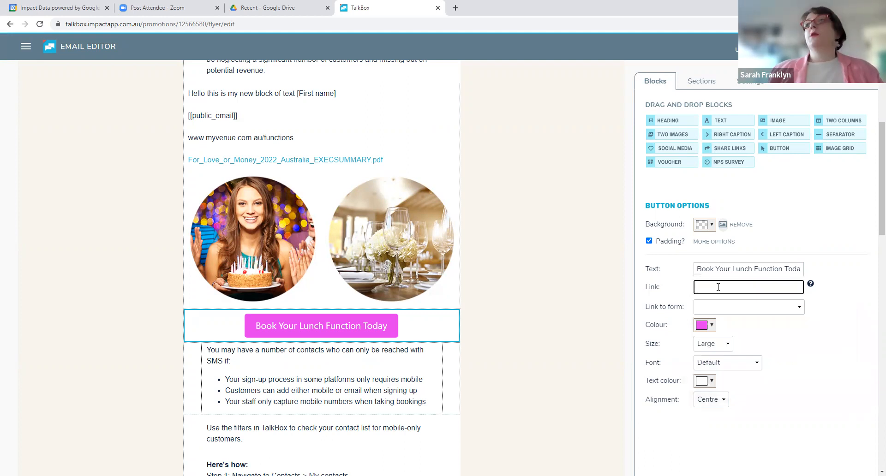
pyautogui.click(562, 307)
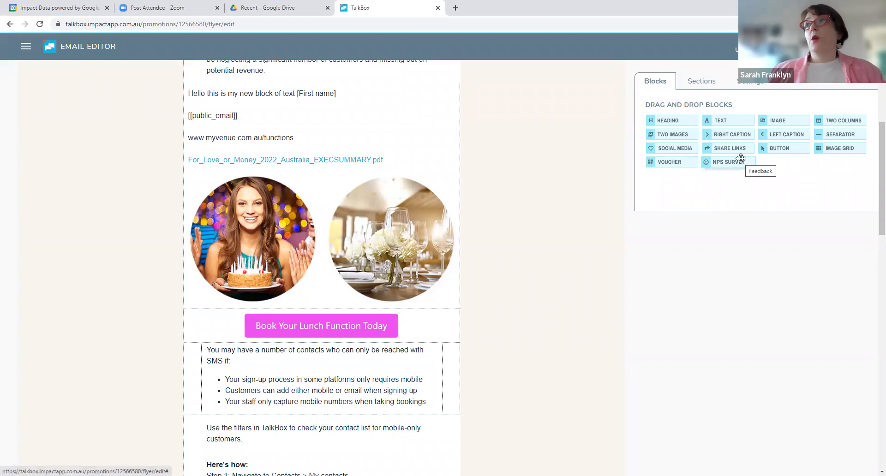
# Add an NPS Survey block between the images and the button, and a Free Drink voucher as a QR code below the button
pyautogui.moveTo(740, 159); pyautogui.dragTo(407, 296)
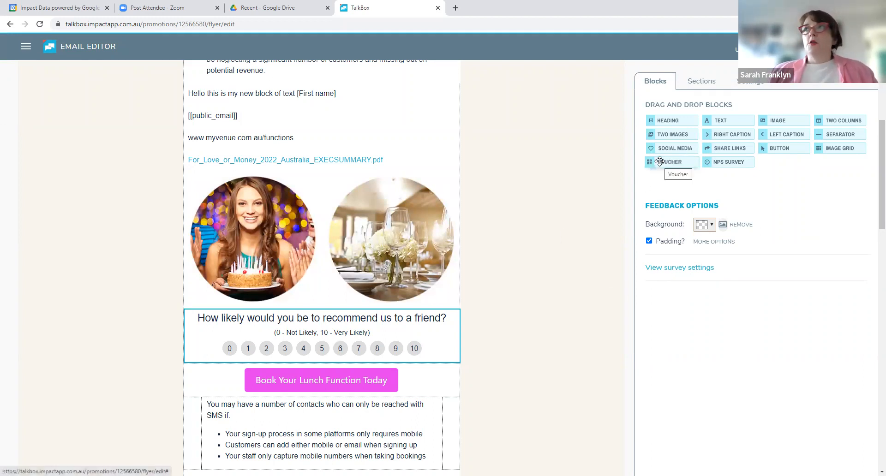
pyautogui.moveTo(659, 161); pyautogui.dragTo(304, 414)
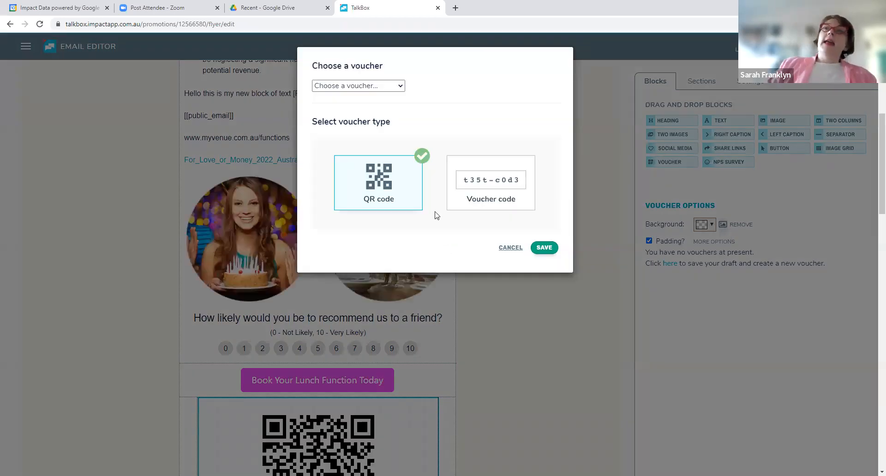
pyautogui.click(500, 209)
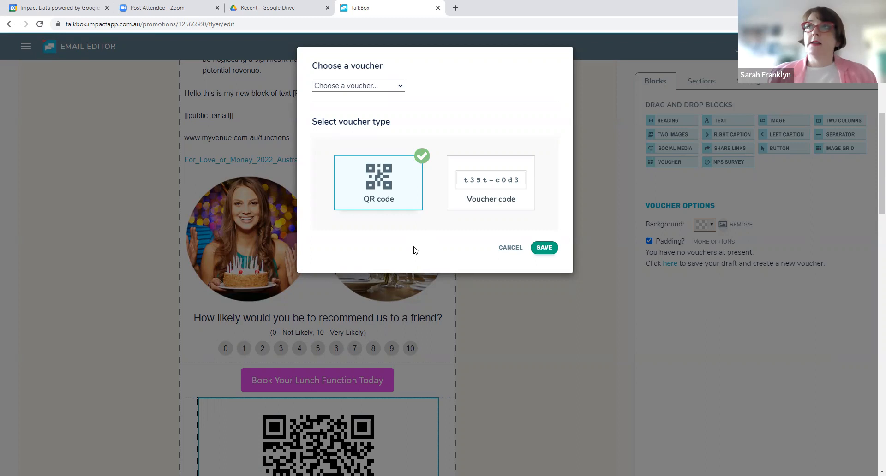
pyautogui.click(369, 87)
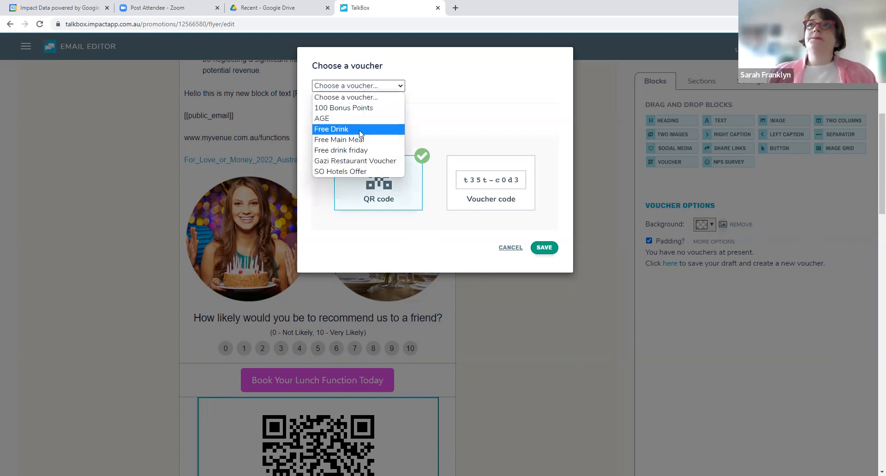
pyautogui.click(360, 132)
pyautogui.click(543, 248)
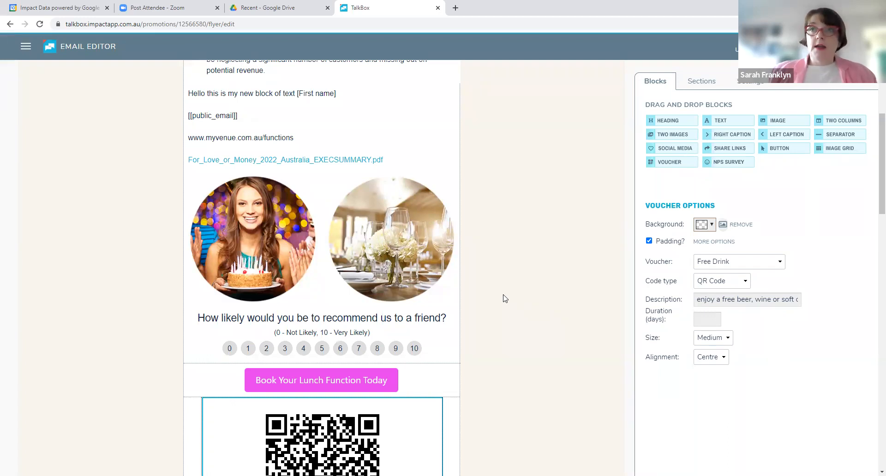
# Add a Heading block below the QR code voucher reading "This is for a free drink" and deselect it
pyautogui.scroll(-4, 505, 298)
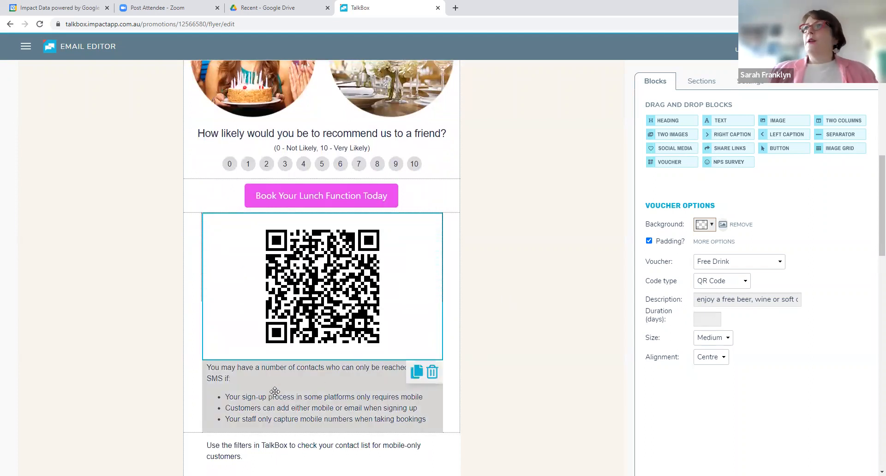
pyautogui.moveTo(648, 147); pyautogui.dragTo(350, 366)
pyautogui.write('This')
pyautogui.press('Right')
pyautogui.press('Right')
pyautogui.press('Right')
pyautogui.press('Right')
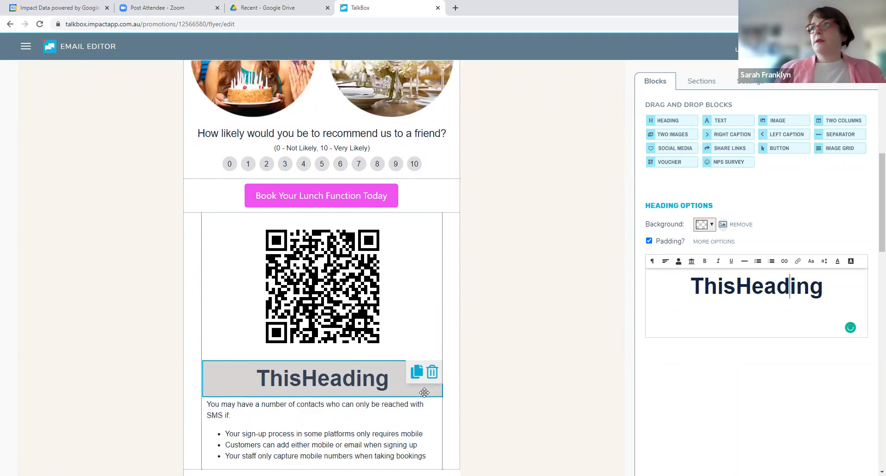
pyautogui.moveTo(825, 286); pyautogui.dragTo(739, 285)
pyautogui.write('is f')
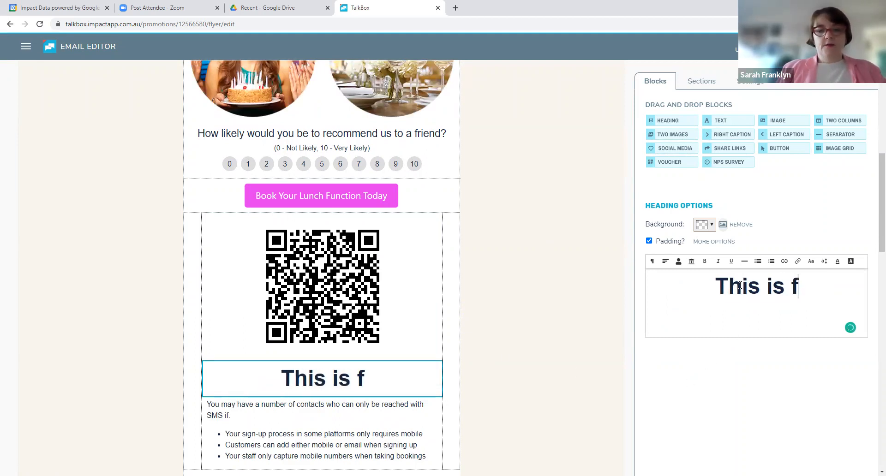
pyautogui.write('or a free drink')
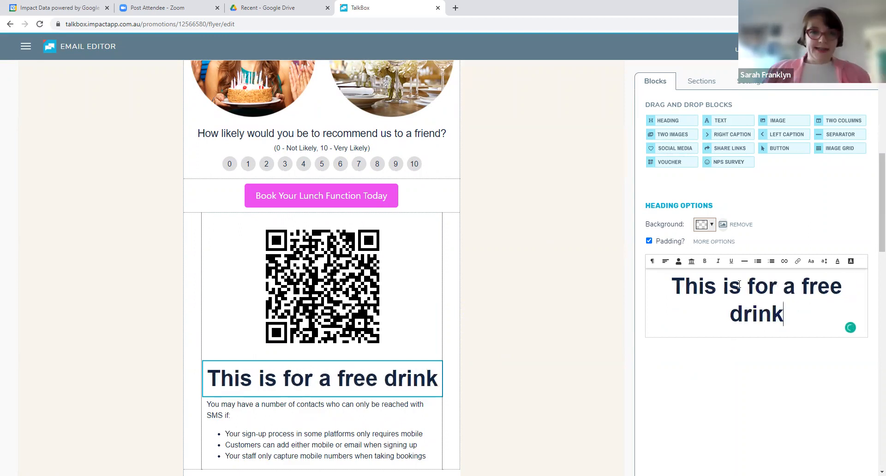
pyautogui.click(574, 193)
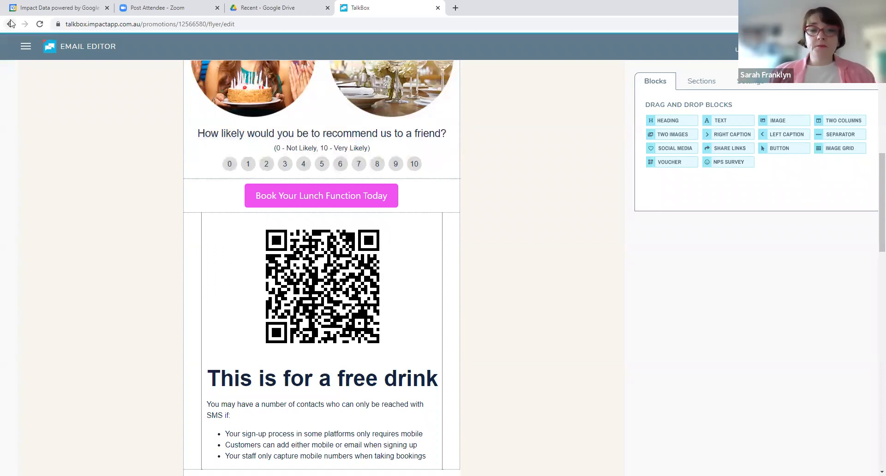
# Review the new section templates and the saved sections, including AGE Section
pyautogui.moveTo(451, 194)
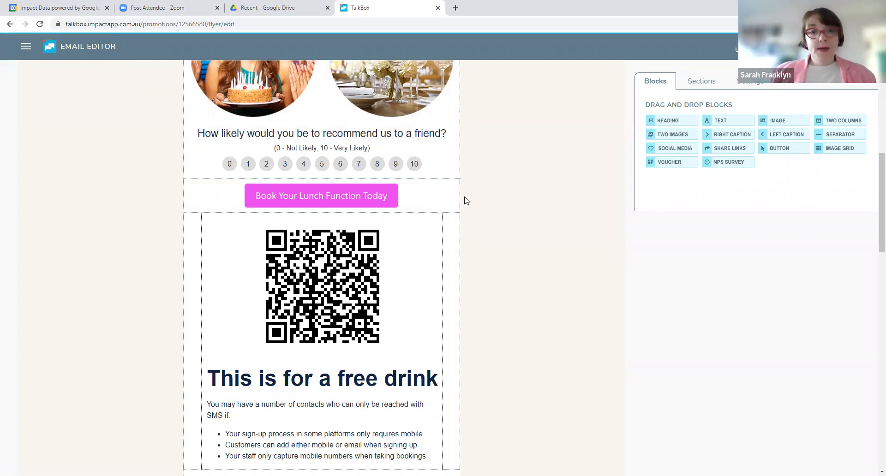
pyautogui.click(697, 83)
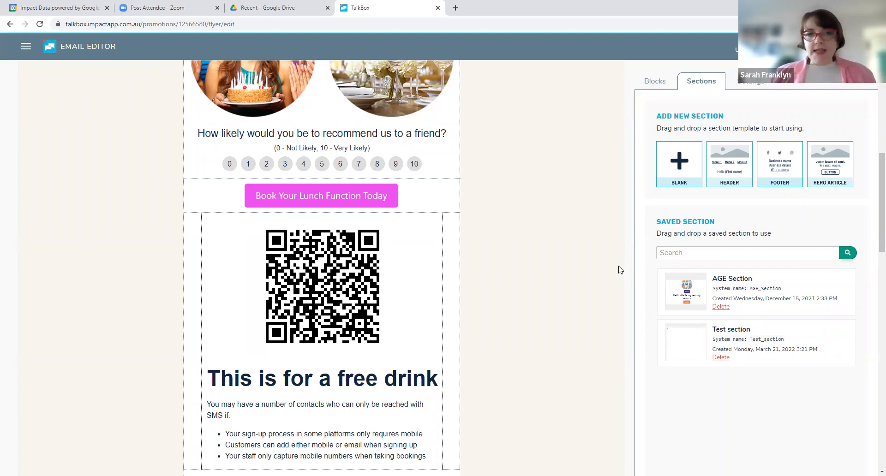
pyautogui.moveTo(729, 274); pyautogui.dragTo(726, 272)
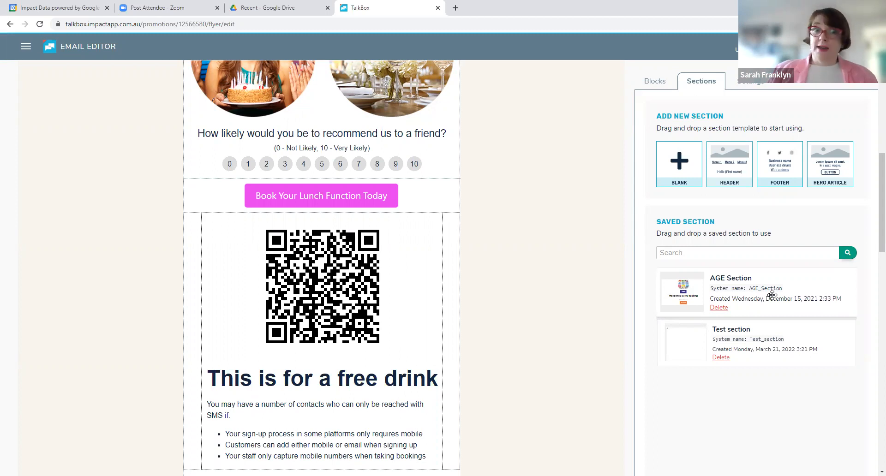
pyautogui.moveTo(771, 295); pyautogui.dragTo(594, 260)
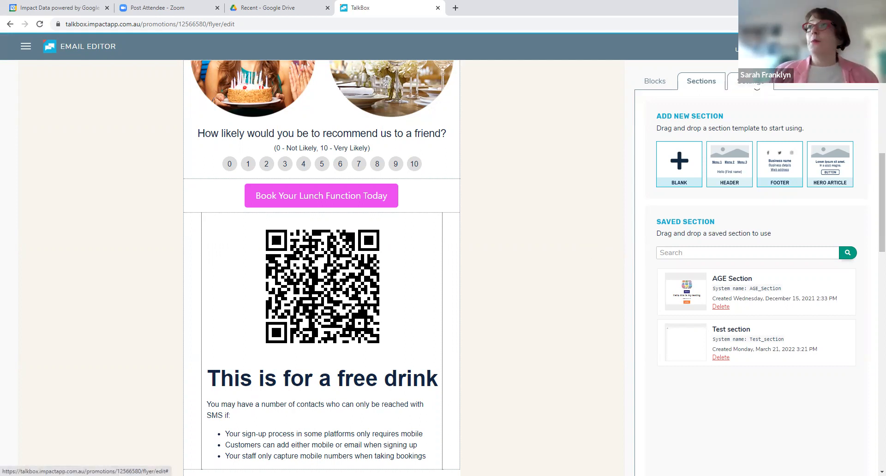
# Set the email's global body colour to light yellow and its page colour to orange
pyautogui.click(756, 86)
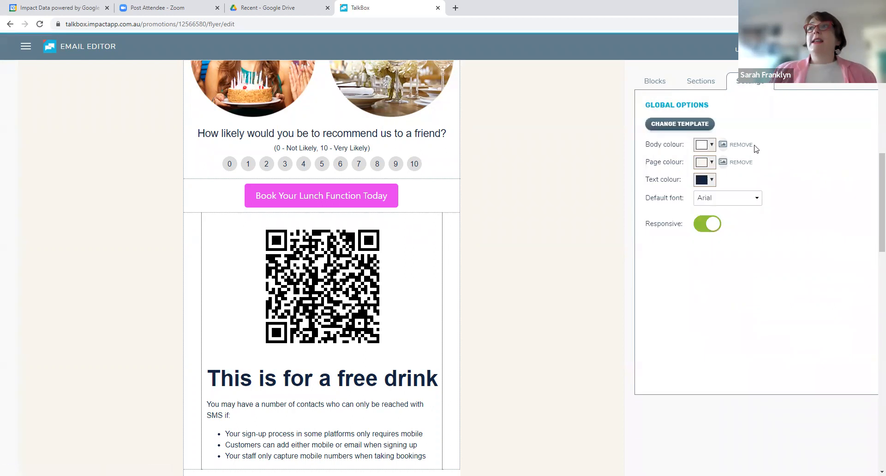
pyautogui.click(709, 146)
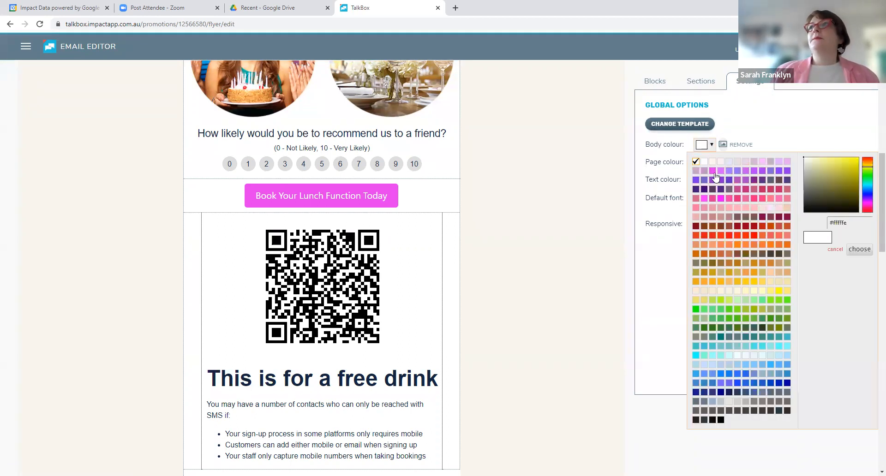
pyautogui.click(776, 290)
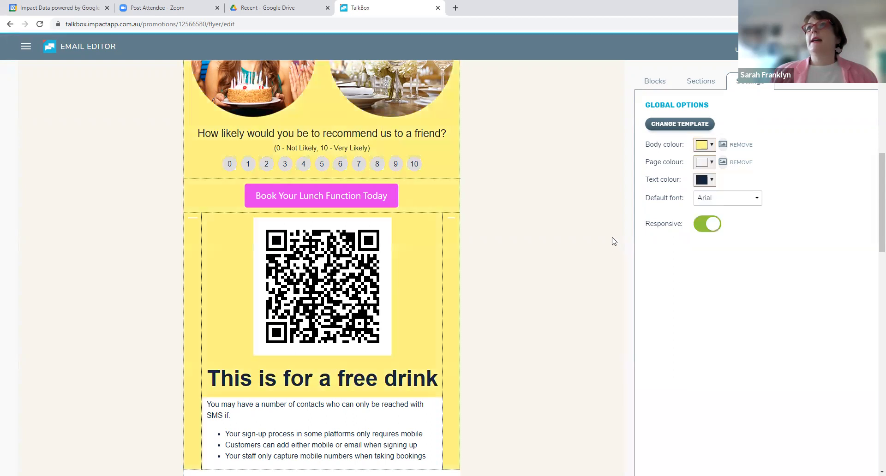
pyautogui.click(712, 162)
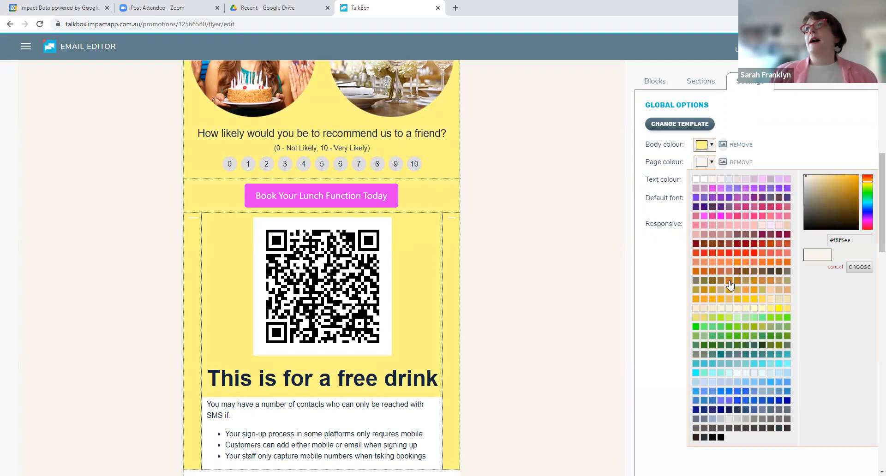
pyautogui.click(720, 262)
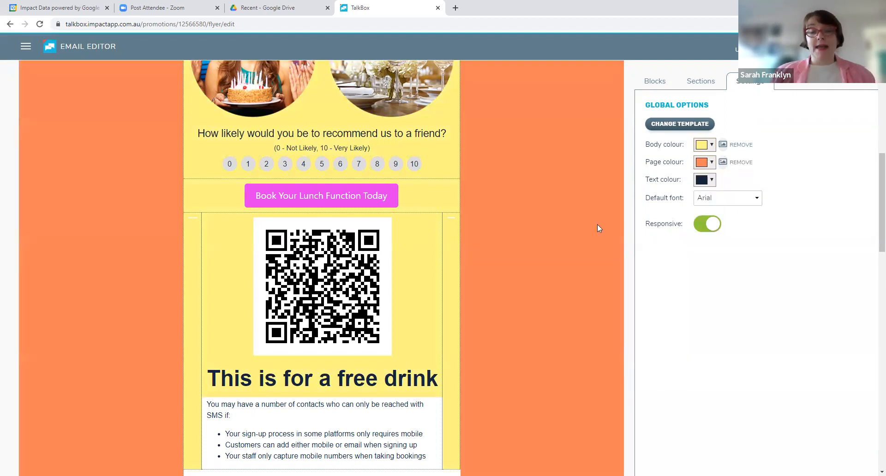
# Set the email's default font to Helvetica in the global options
pyautogui.scroll(3, 524, 191)
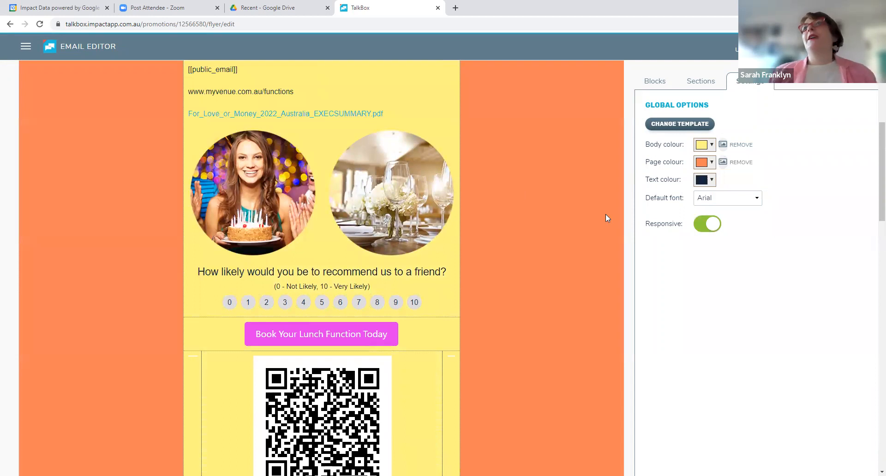
pyautogui.click(737, 203)
pyautogui.click(723, 269)
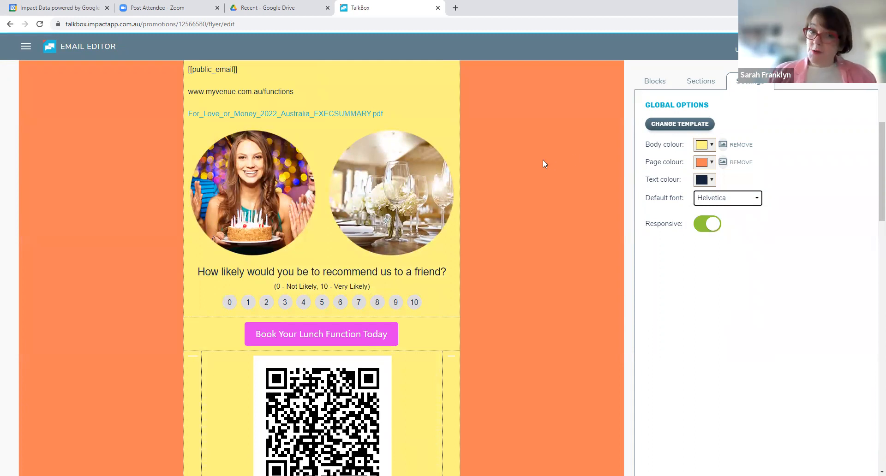
# Enter "Hi this is my new email" as the email's subject line
pyautogui.scroll(8, 542, 160)
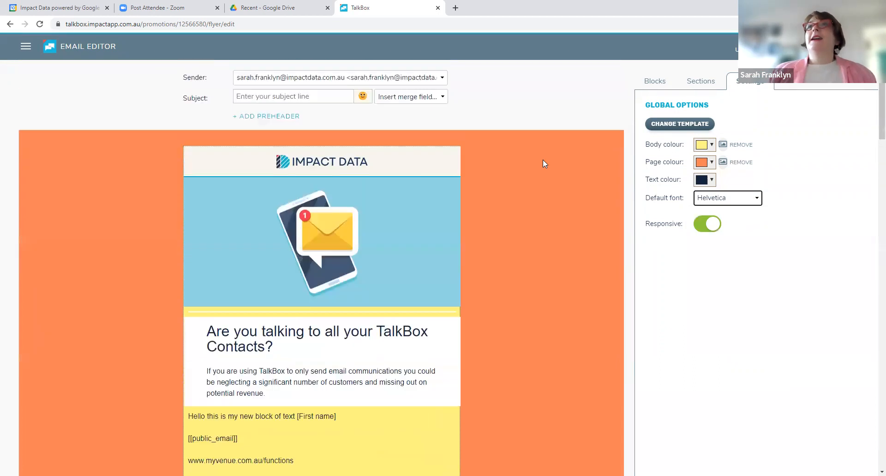
pyautogui.click(285, 97)
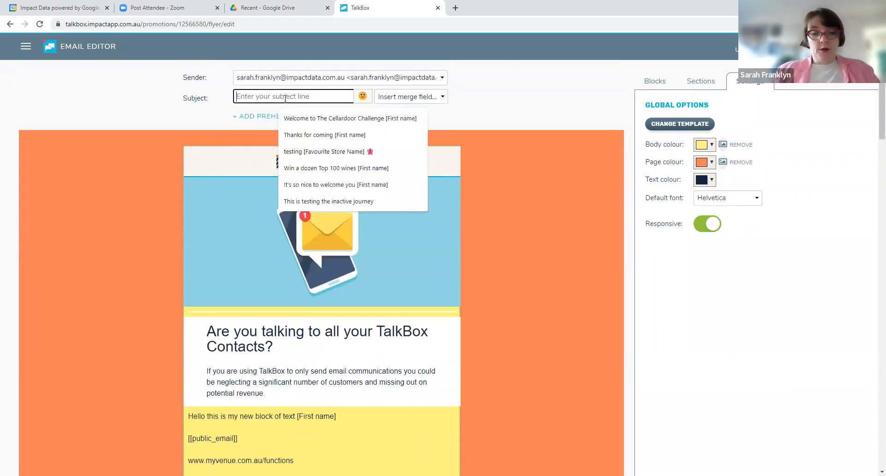
pyautogui.write('He')
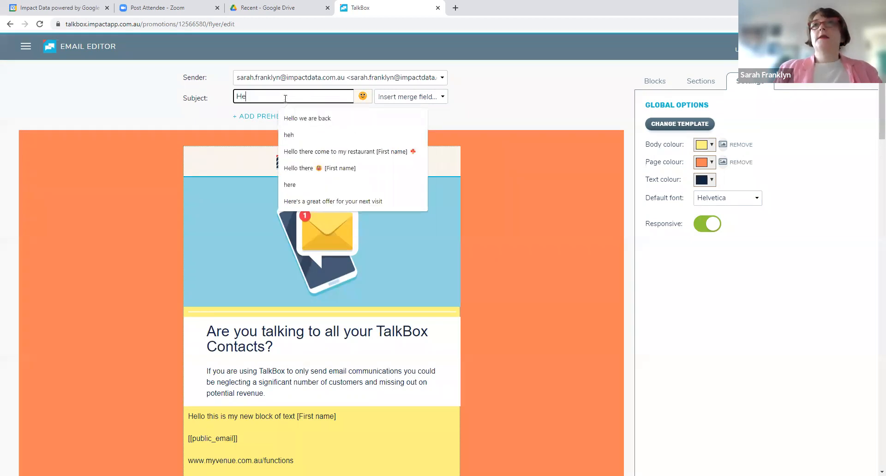
pyautogui.press('BackSpace')
pyautogui.write('i this is my new email')
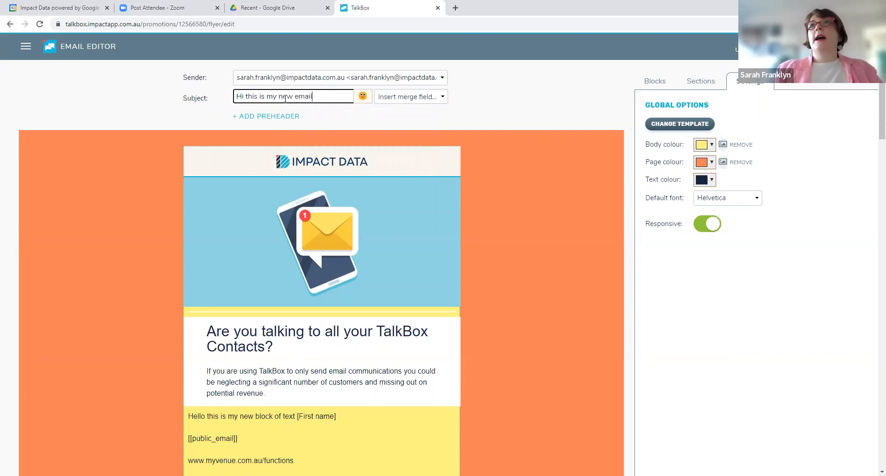
# Append a popcorn emoji and a crab emoji from the Food & Drink category to the subject line
pyautogui.click(363, 101)
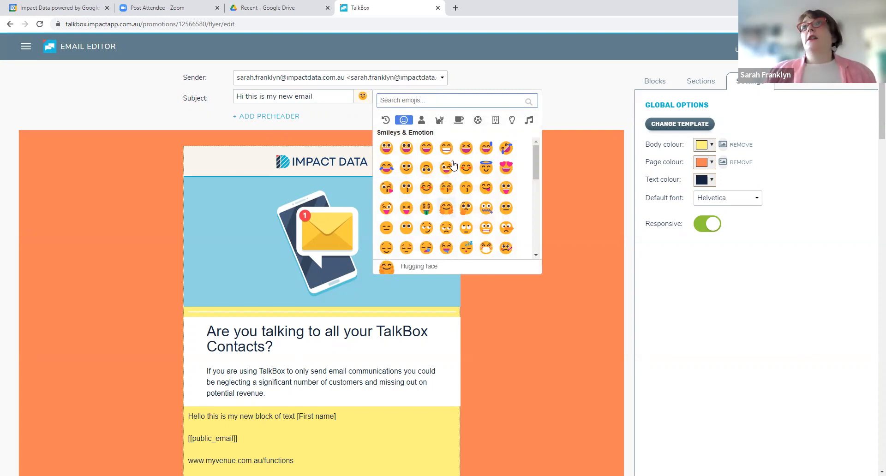
pyautogui.click(458, 121)
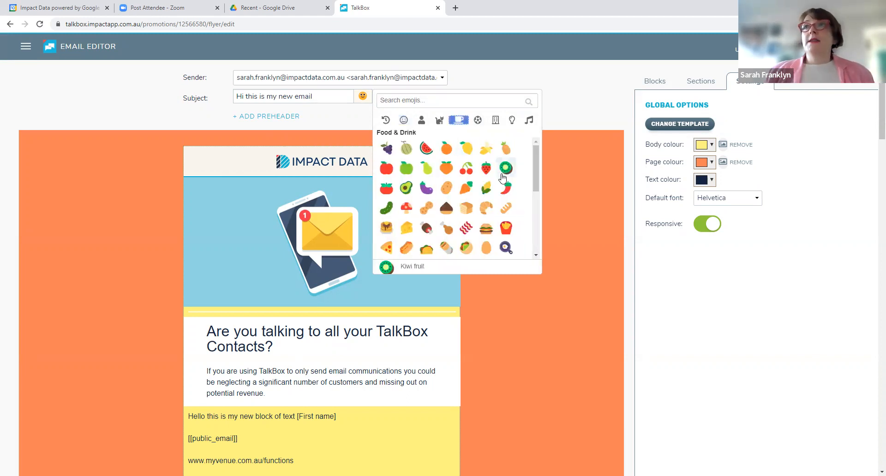
pyautogui.scroll(-1, 522, 218)
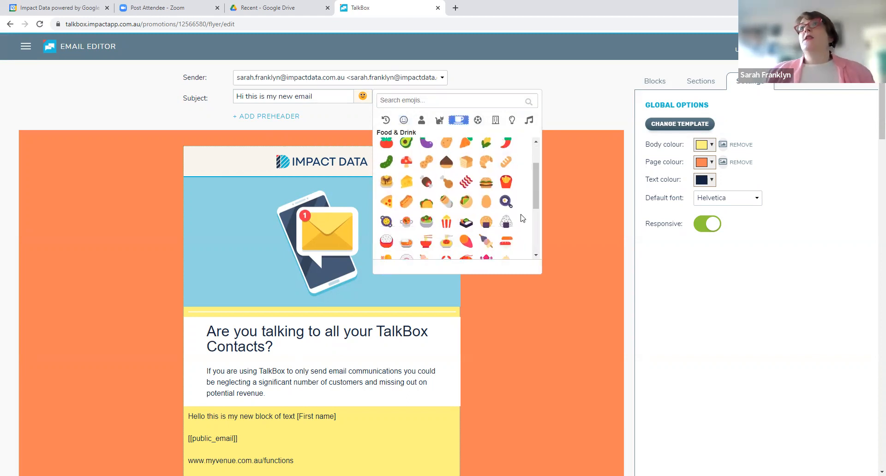
pyautogui.click(444, 225)
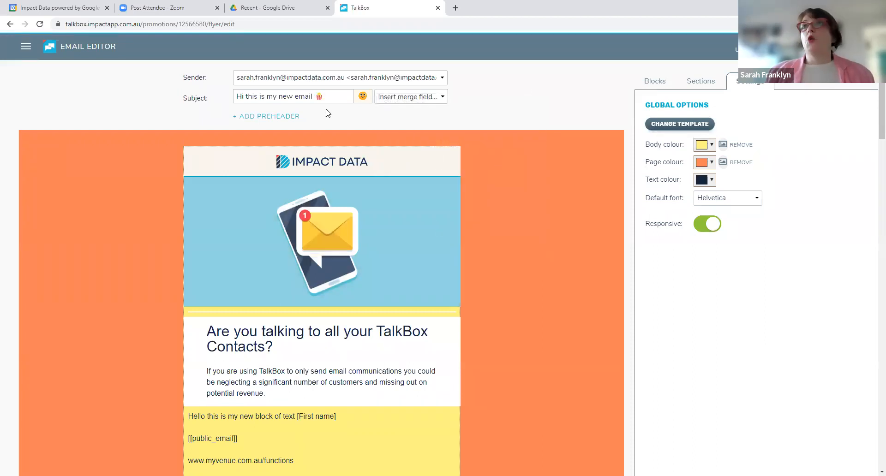
pyautogui.click(363, 95)
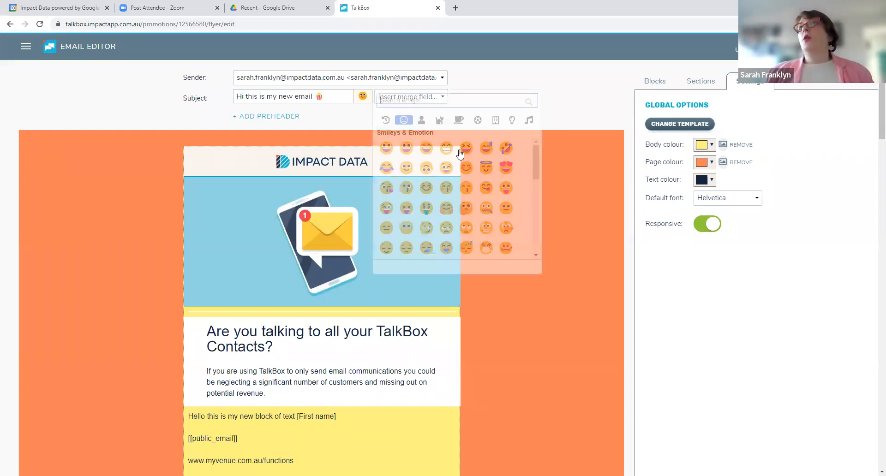
pyautogui.click(454, 120)
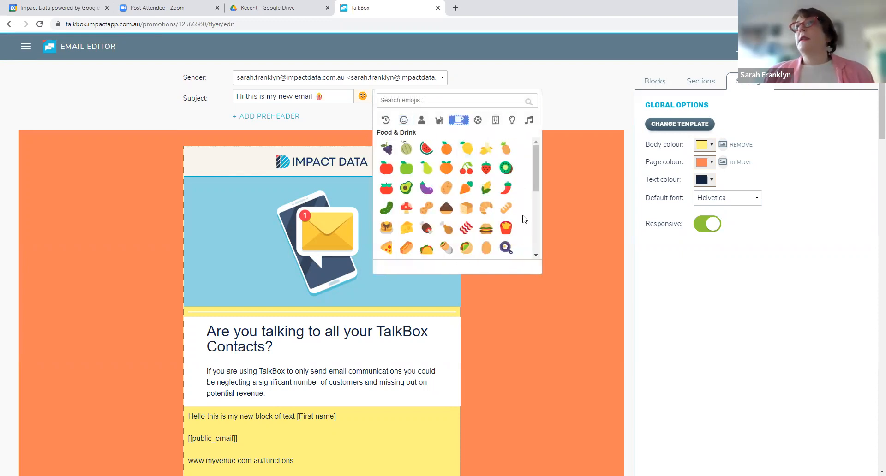
pyautogui.scroll(-1, 530, 210)
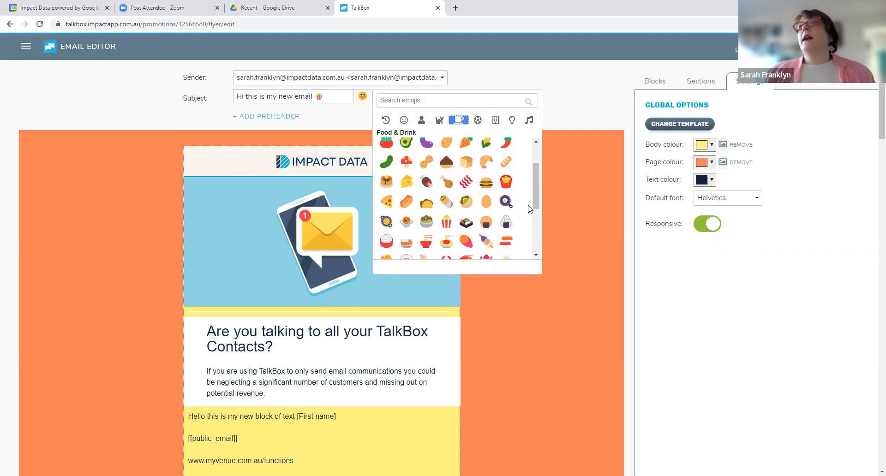
pyautogui.scroll(-1, 529, 209)
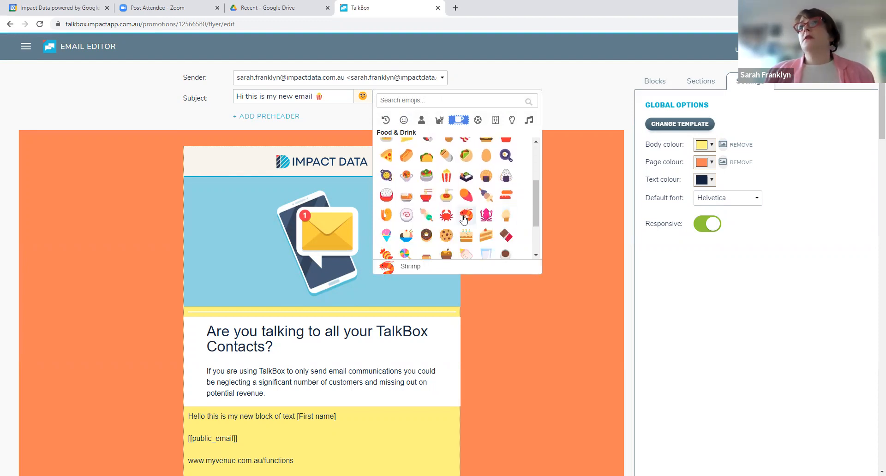
pyautogui.click(446, 214)
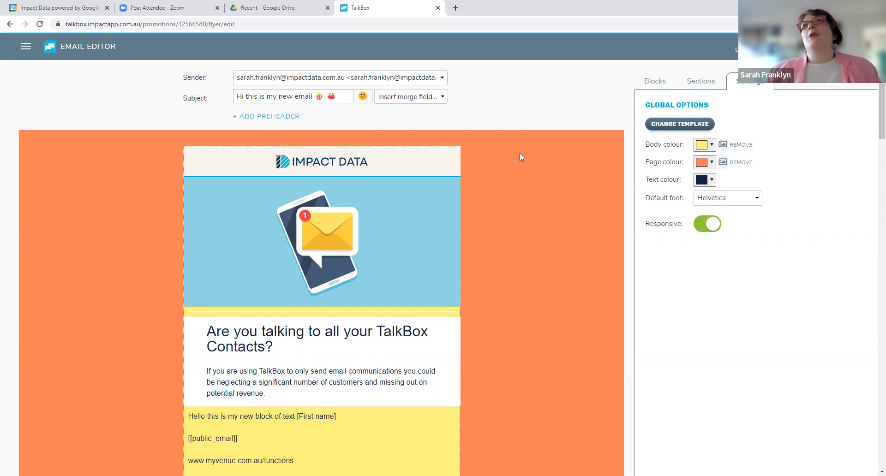
# Insert the First name merge field at the end of the email's subject line
pyautogui.click(426, 102)
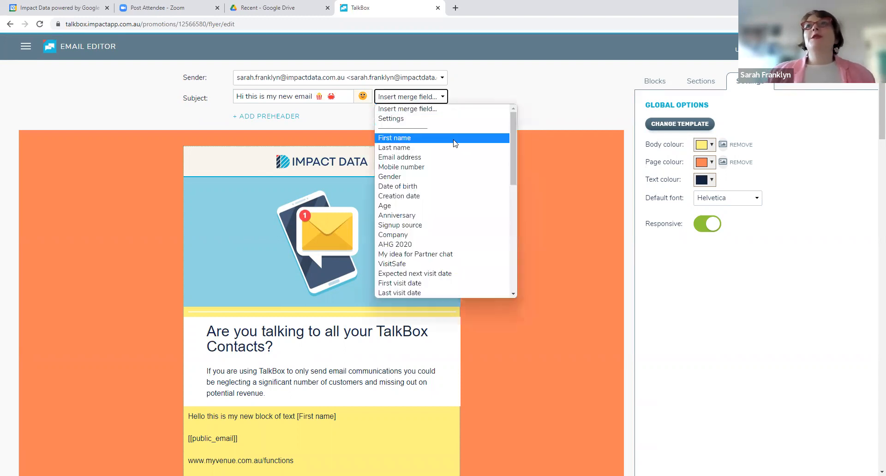
pyautogui.click(454, 138)
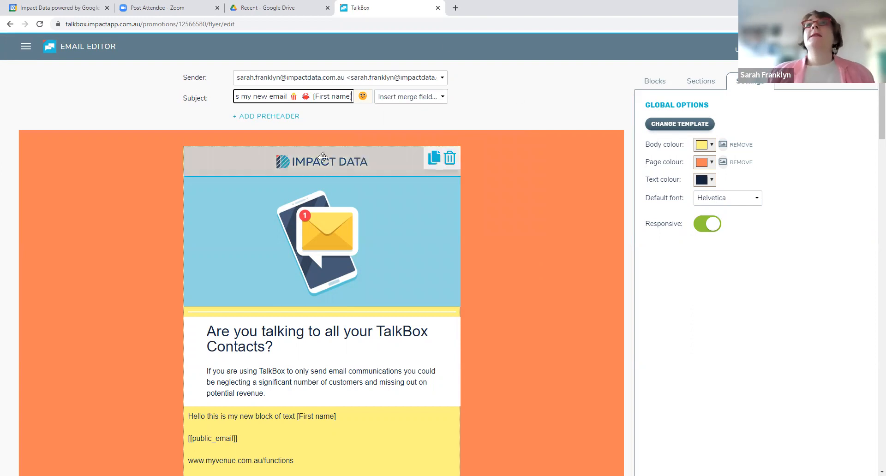
# Add a preheader to the email reading "My new menu item"
pyautogui.click(285, 117)
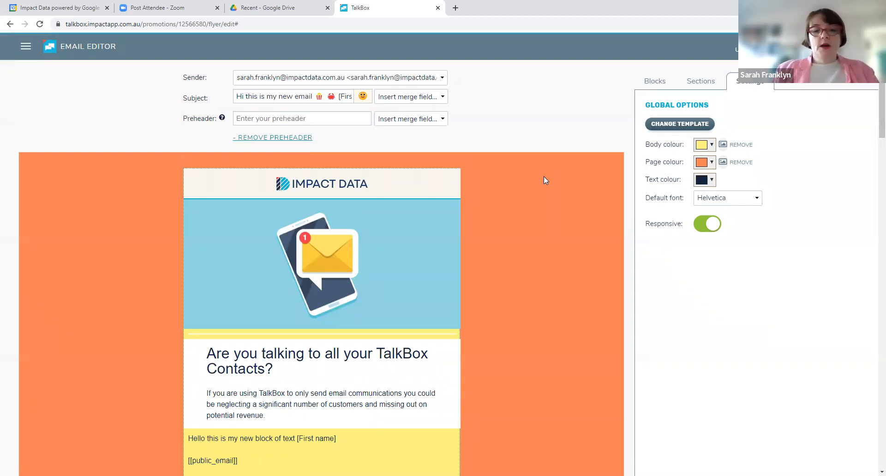
pyautogui.scroll(-8, 543, 180)
pyautogui.scroll(5, 380, 167)
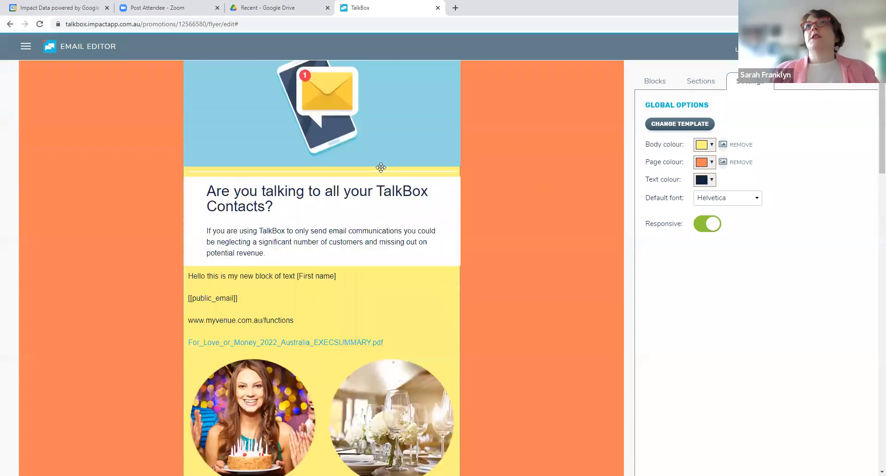
pyautogui.scroll(4, 380, 167)
pyautogui.click(286, 118)
pyautogui.write('My new menu i')
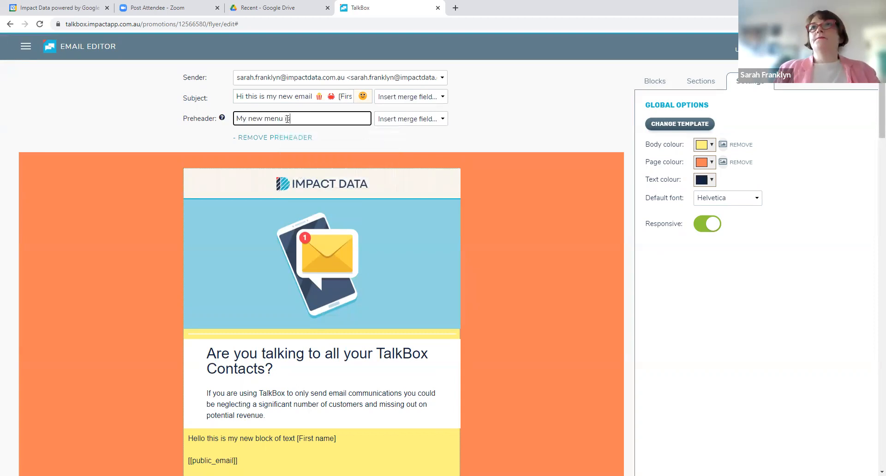
pyautogui.write('tem')
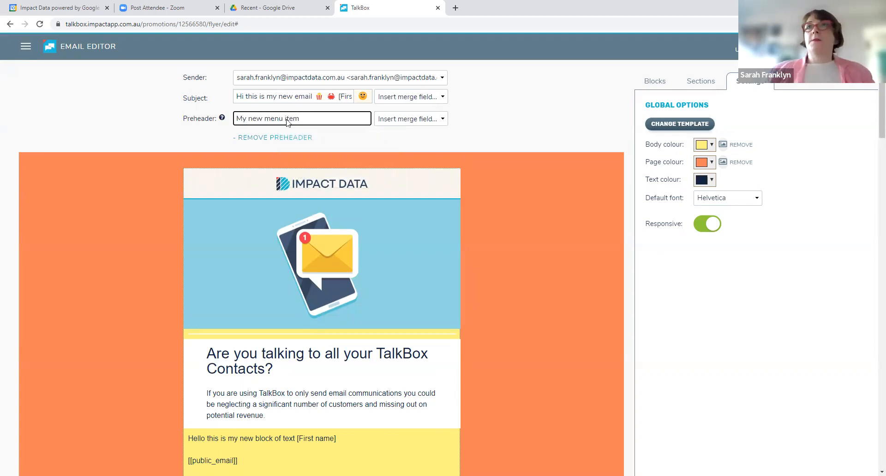
pyautogui.click(538, 195)
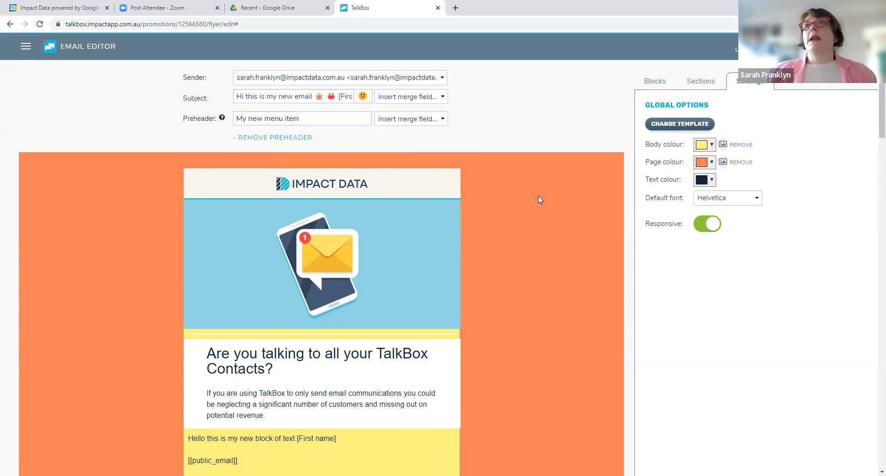
# Review the sender choices available for the email without changing the selected sender
pyautogui.click(441, 79)
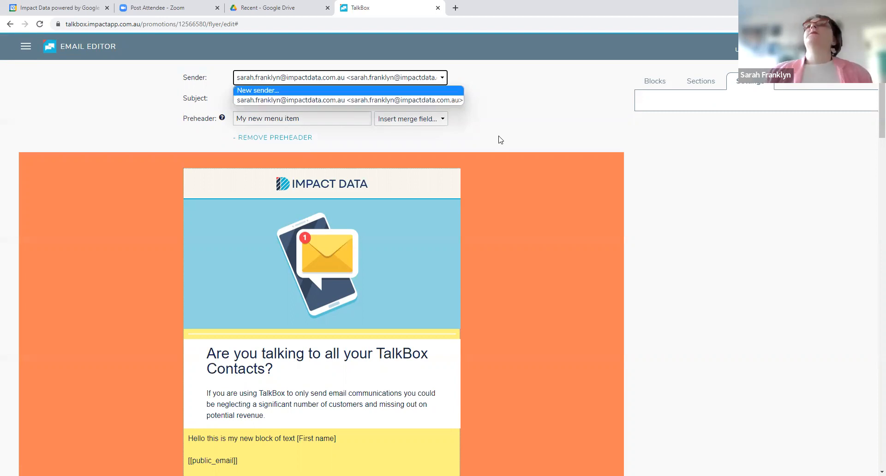
pyautogui.click(505, 100)
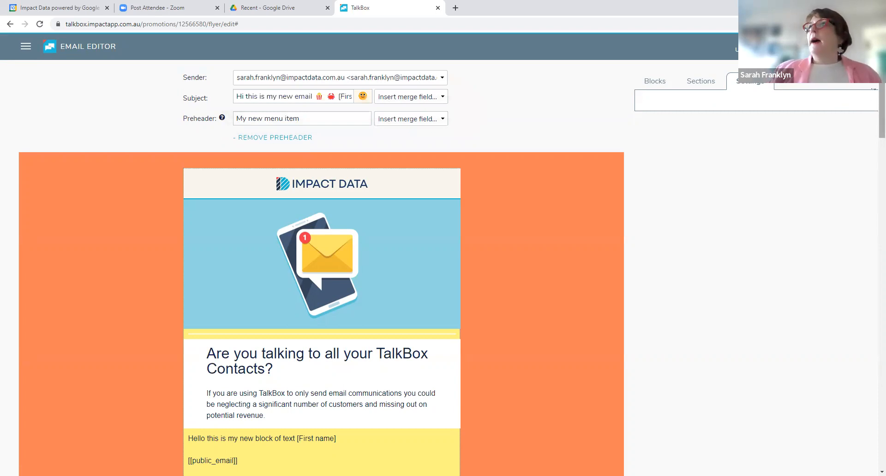
# Save the email as a new template named "New menu item template 2022"
pyautogui.click(817, 77)
pyautogui.click(355, 123)
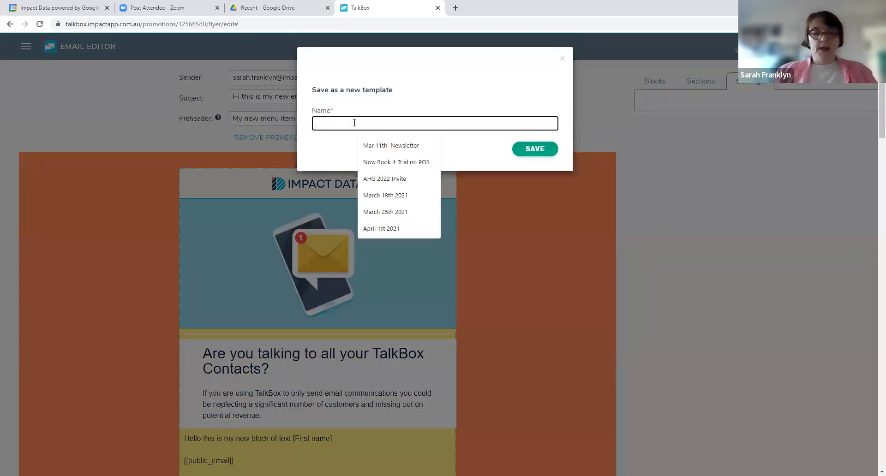
pyautogui.write('New menu item template 2022')
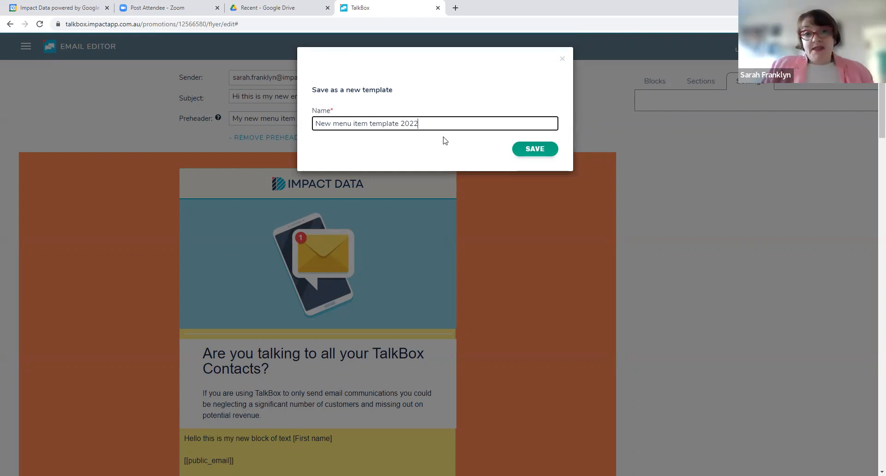
pyautogui.click(534, 149)
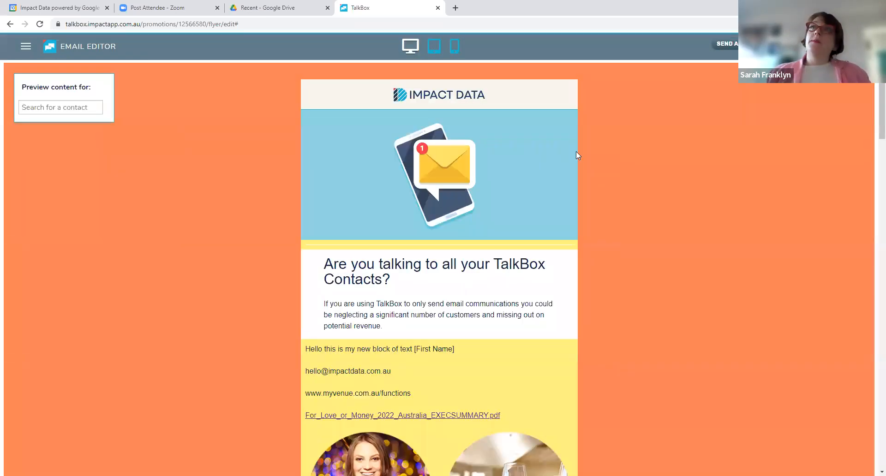
# Preview the email in the tablet and mobile layouts and look through its content down to the voucher
pyautogui.click(433, 47)
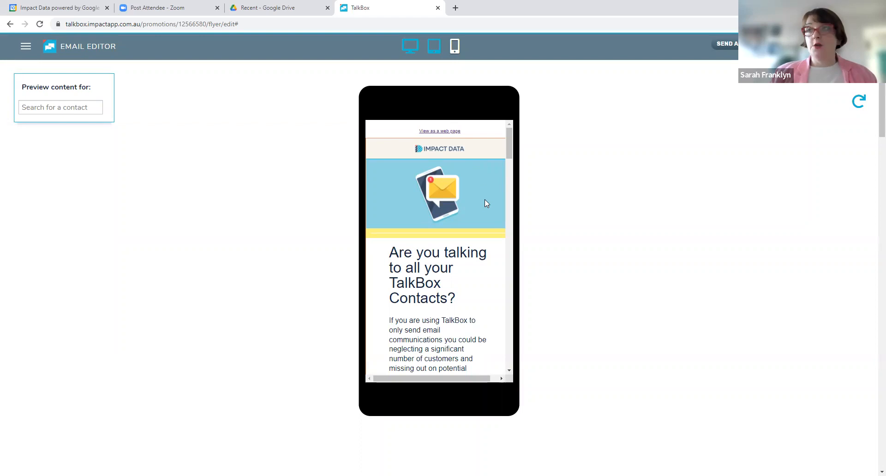
pyautogui.scroll(-10, 484, 199)
pyautogui.scroll(-15, 458, 206)
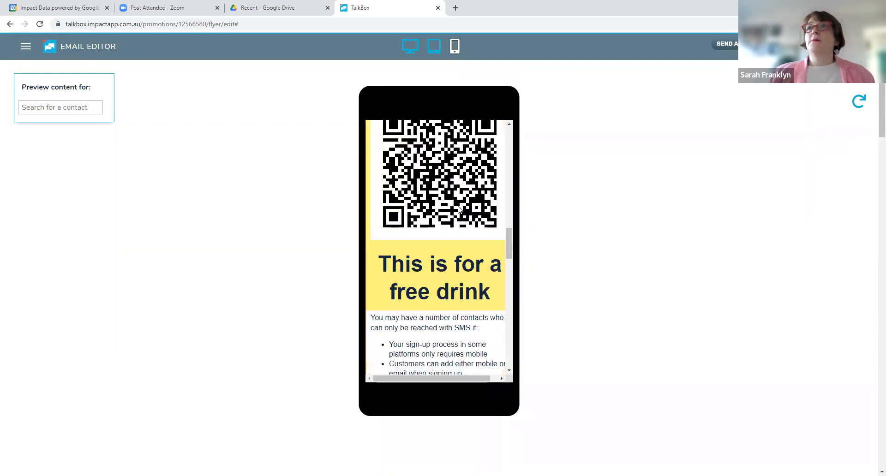
pyautogui.scroll(5, 458, 219)
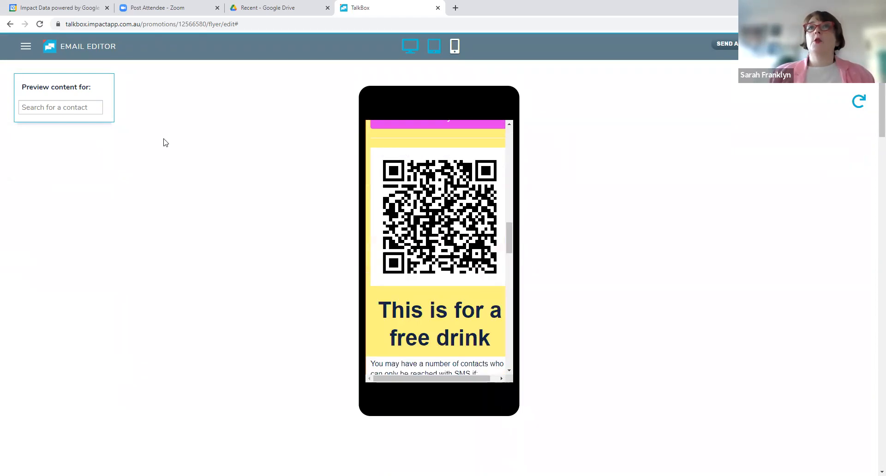
# Preview the email's content for a specific contact and check the merged first name in the text block
pyautogui.click(52, 106)
pyautogui.write('sarah')
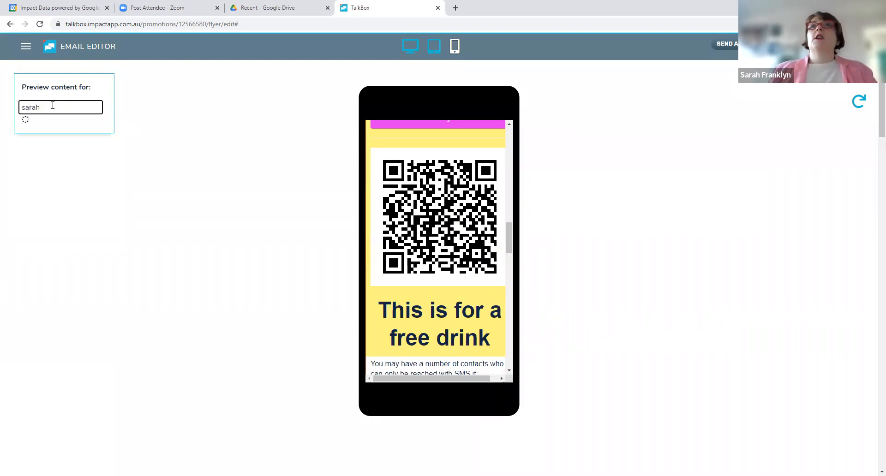
pyautogui.click(80, 145)
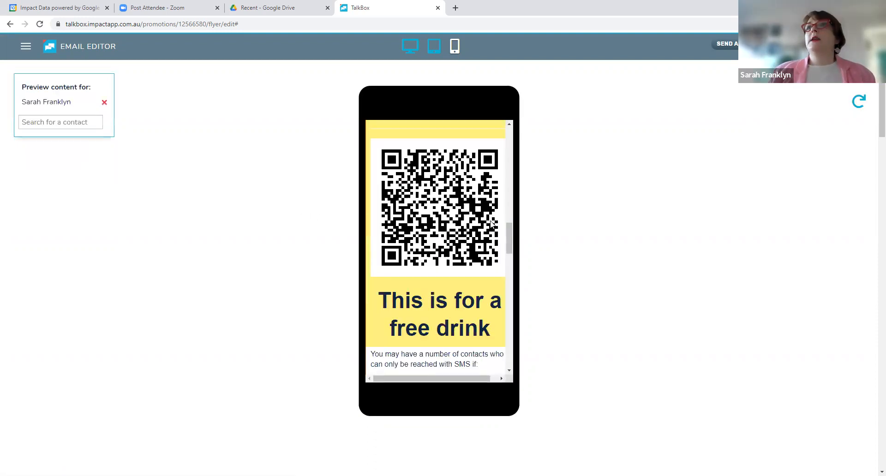
pyautogui.scroll(-3, 469, 222)
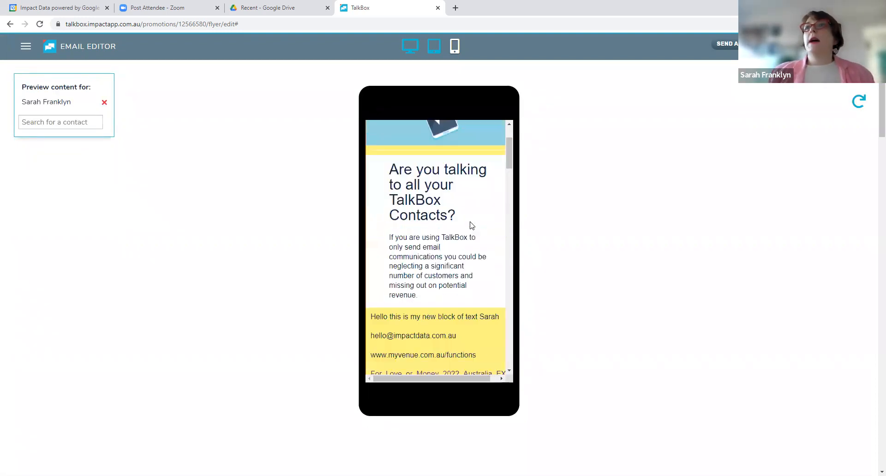
pyautogui.moveTo(480, 262); pyautogui.dragTo(512, 268)
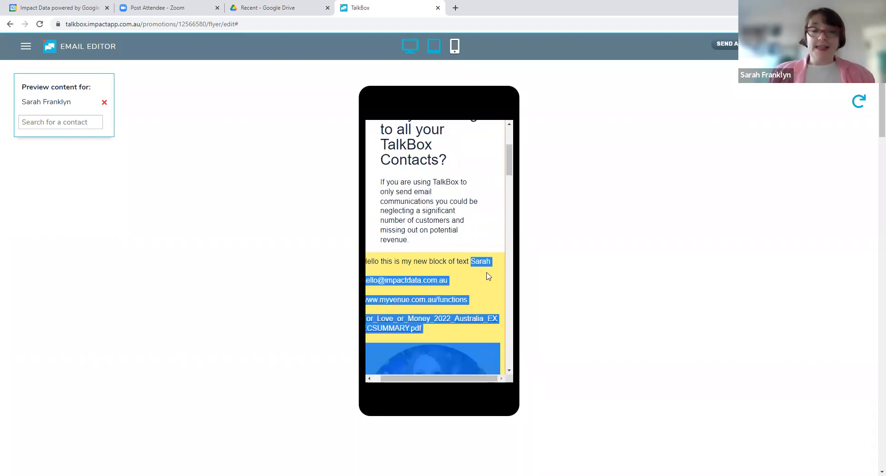
pyautogui.click(593, 269)
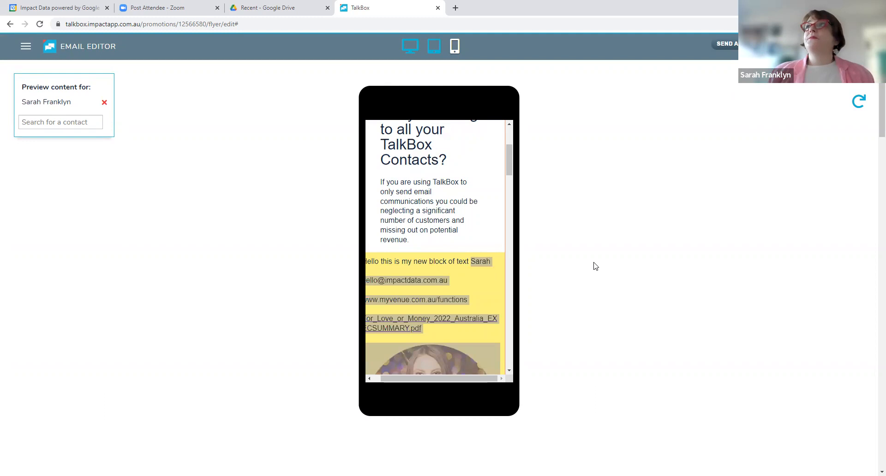
# Look at the test-send dialog without sending anything, and proceed to the communication's SMS stage
pyautogui.click(724, 43)
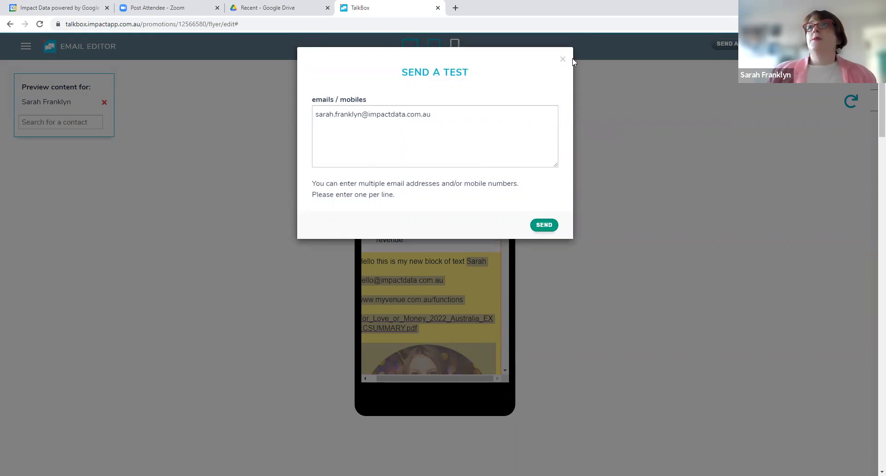
pyautogui.click(680, 184)
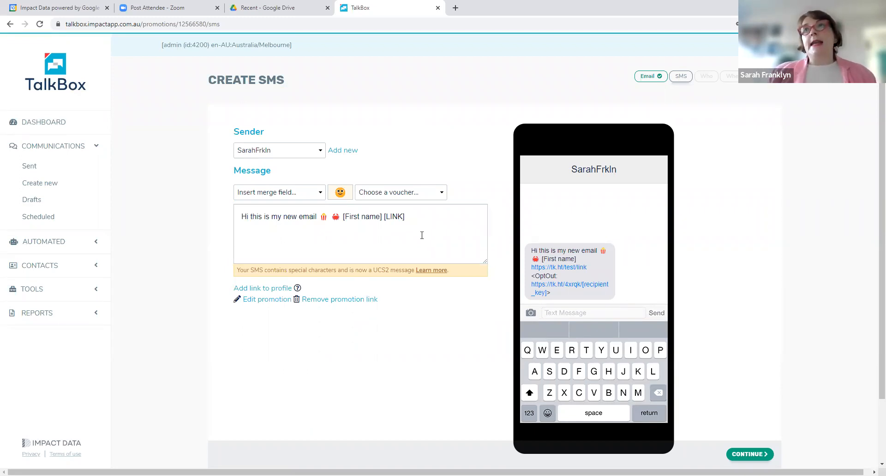
# Examine the [LINK] placeholder in the SMS message and the UCS2 special-characters notice below it
pyautogui.click(414, 213)
pyautogui.hotkey('shift', 'Left')
pyautogui.hotkey('shift', 'Left')
pyautogui.hotkey('shift', 'Left')
pyautogui.hotkey('shift', 'Left')
pyautogui.hotkey('shift', 'Left')
pyautogui.hotkey('shift', 'Left')
pyautogui.hotkey('shift', 'Left')
pyautogui.hotkey('shift', 'Left')
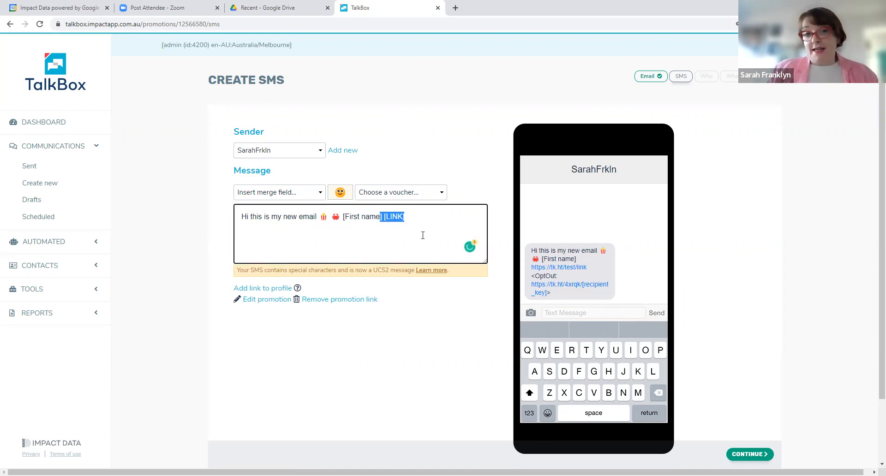
pyautogui.click(329, 231)
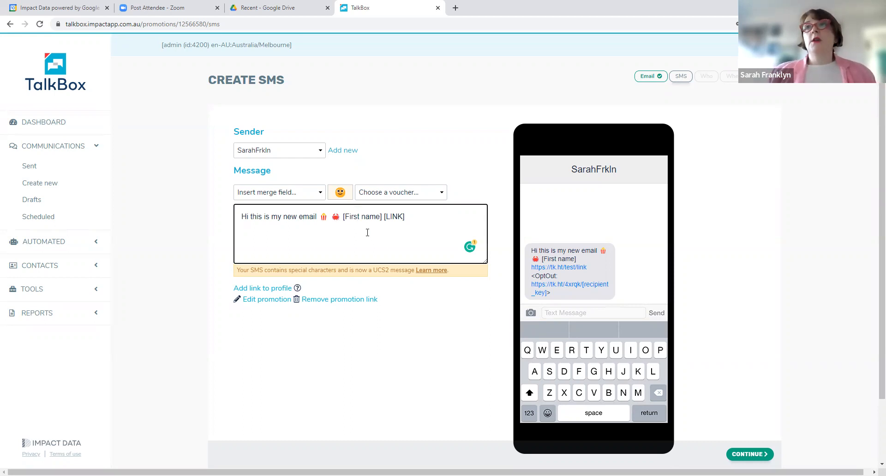
pyautogui.moveTo(372, 270); pyautogui.dragTo(402, 272)
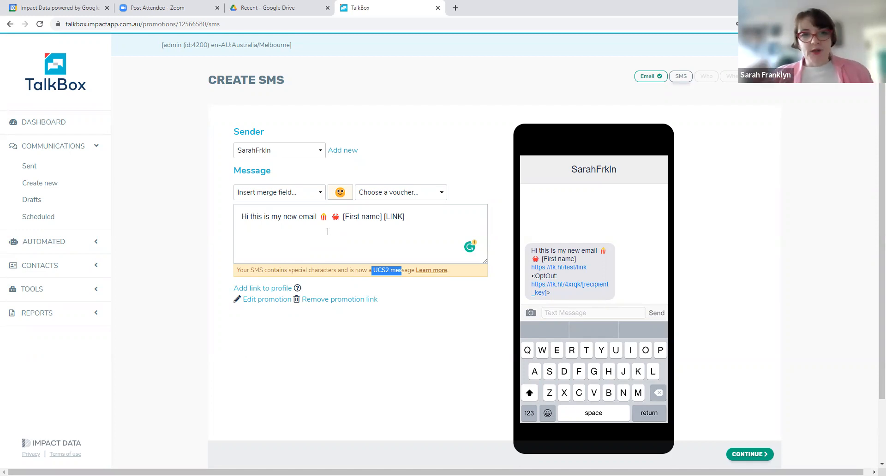
# Delete the [First name] merge field from the SMS message
pyautogui.click(383, 217)
pyautogui.press('BackSpace')
pyautogui.press('BackSpace')
pyautogui.press('BackSpace')
pyautogui.press('BackSpace')
pyautogui.press('BackSpace')
pyautogui.press('BackSpace')
pyautogui.press('BackSpace')
pyautogui.press('BackSpace')
pyautogui.press('BackSpace')
pyautogui.press('BackSpace')
pyautogui.press('BackSpace')
pyautogui.press('BackSpace')
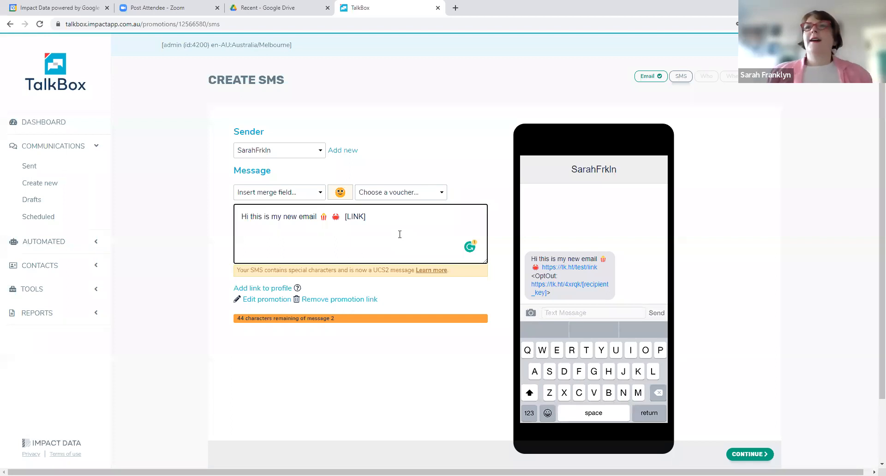
# Review the vouchers and the sender names available for the SMS without changing either
pyautogui.click(399, 194)
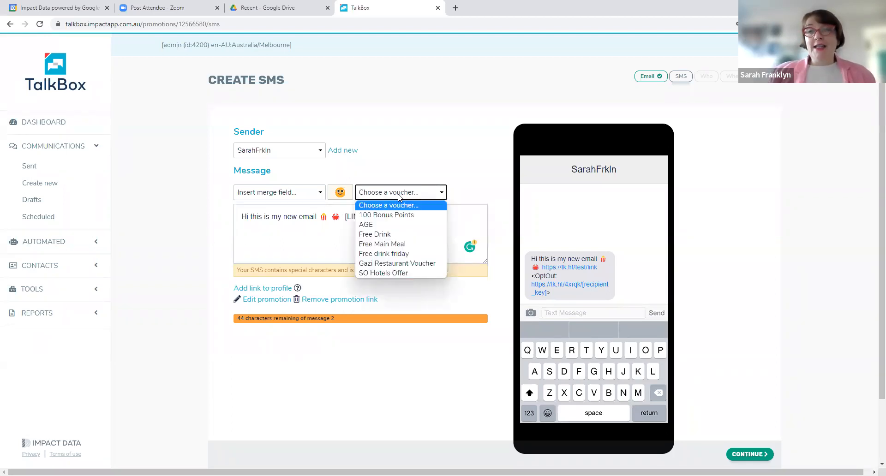
pyautogui.click(277, 216)
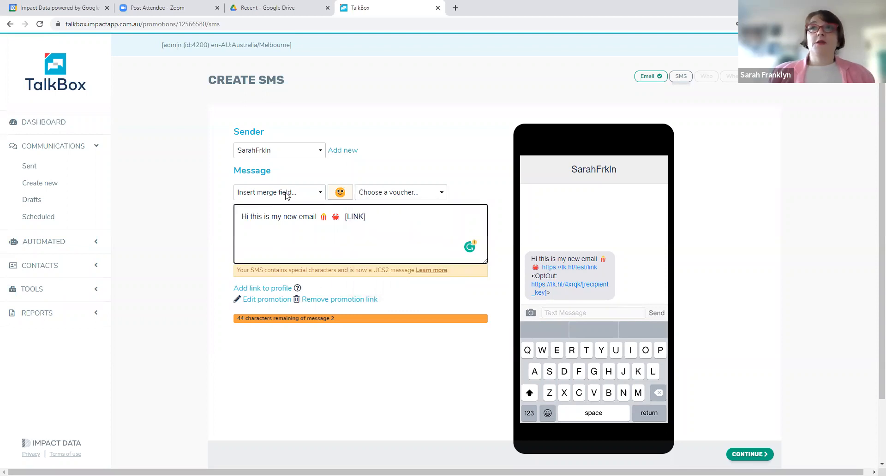
pyautogui.click(289, 154)
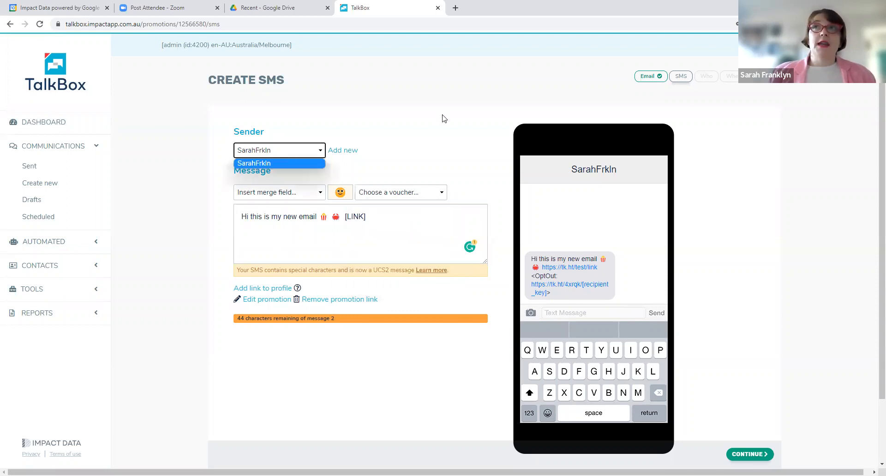
pyautogui.click(399, 130)
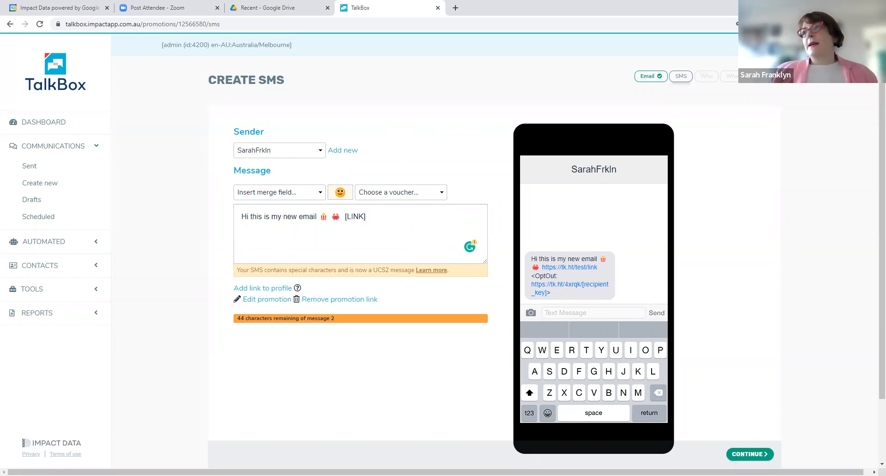
# Continue to the recipient selection, accepting the extra credit charge for a long SMS
pyautogui.click(748, 455)
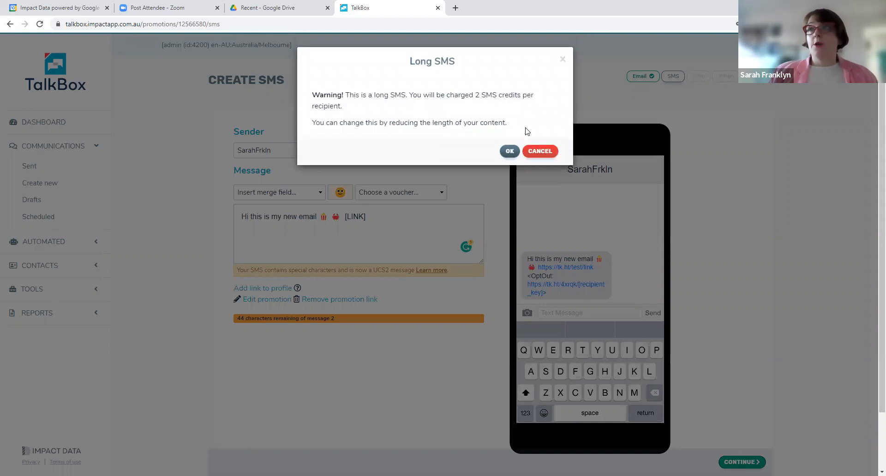
pyautogui.click(509, 153)
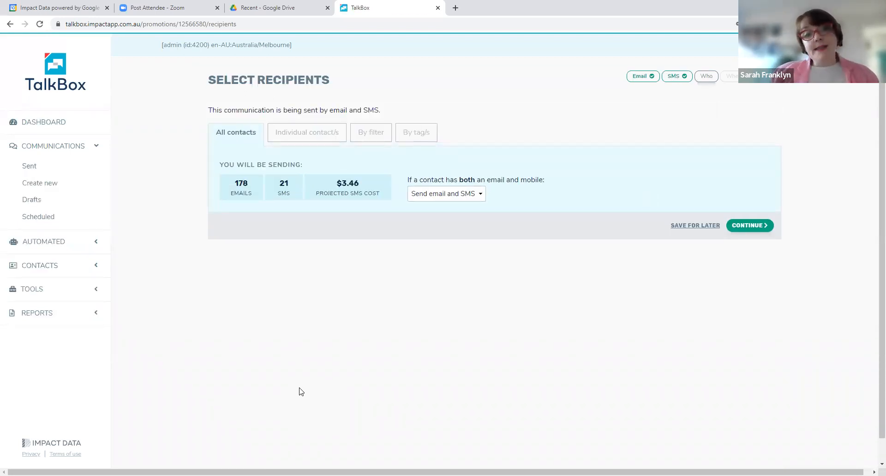
# Try "Send email only" for contacts with both an email and mobile, and settle on "Send SMS only"
pyautogui.click(474, 196)
pyautogui.click(457, 214)
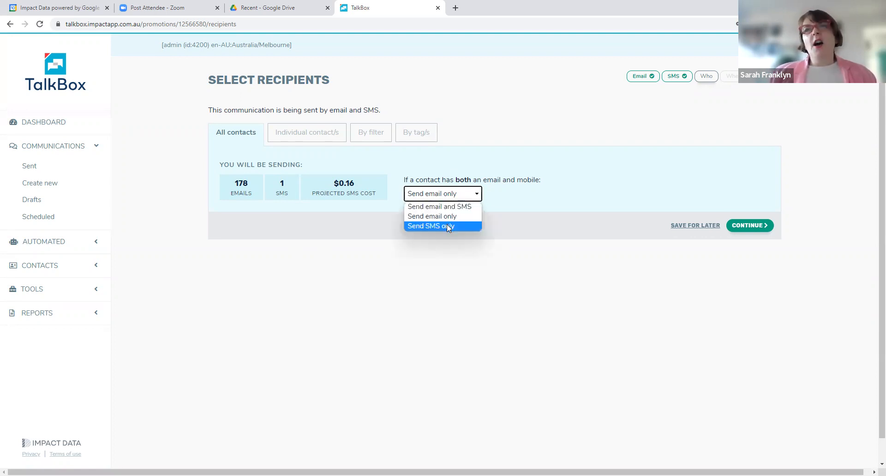
pyautogui.click(448, 226)
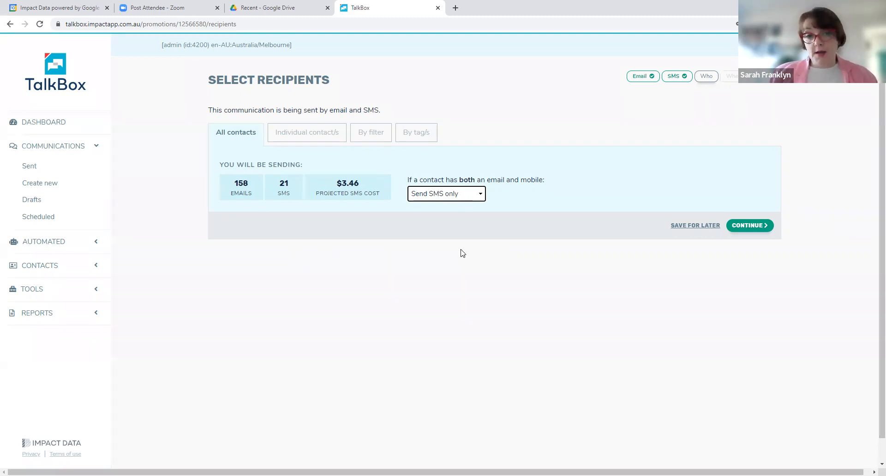
# Review the individual contact, filter and tag options for choosing the recipients
pyautogui.click(322, 134)
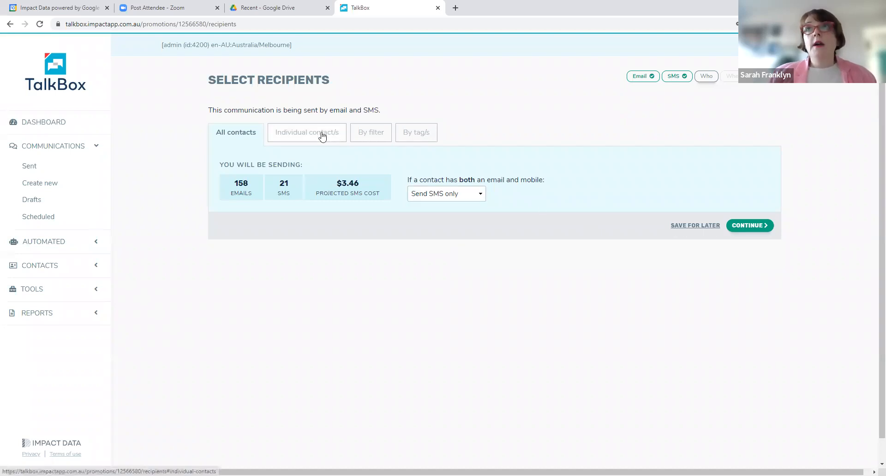
pyautogui.scroll(-7, 396, 342)
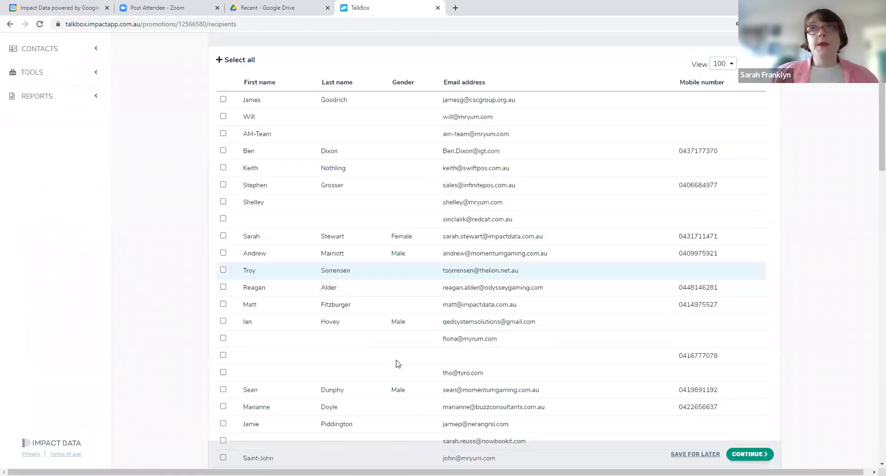
pyautogui.scroll(7, 402, 362)
pyautogui.click(369, 136)
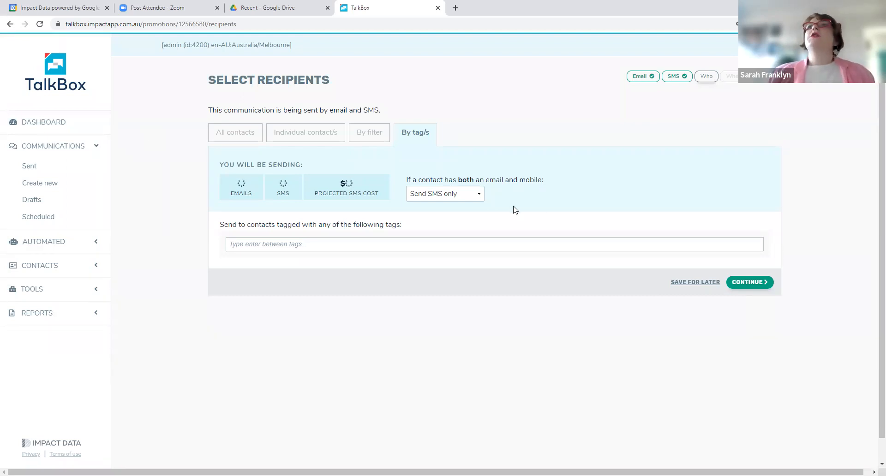
# Choose all contacts as recipients and set the communication's send time to Later
pyautogui.click(220, 133)
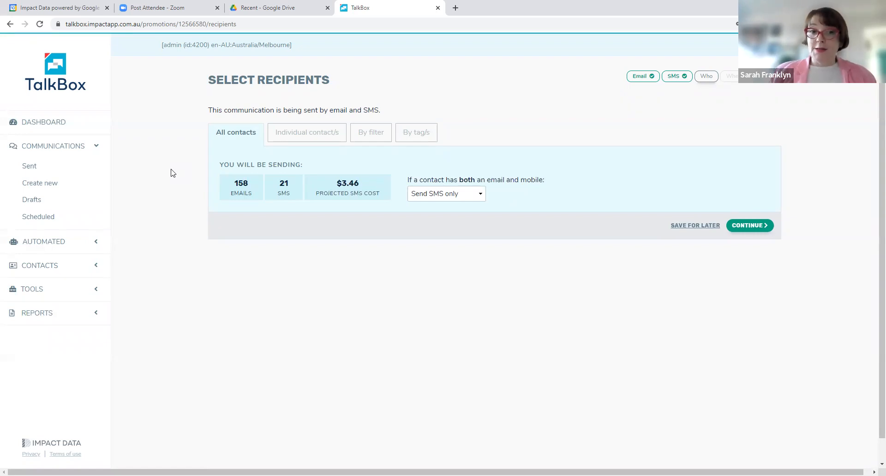
pyautogui.click(763, 228)
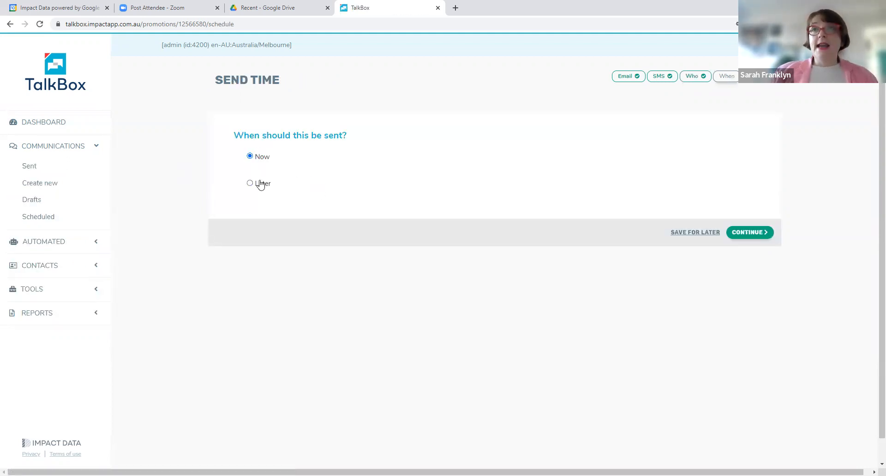
pyautogui.click(261, 185)
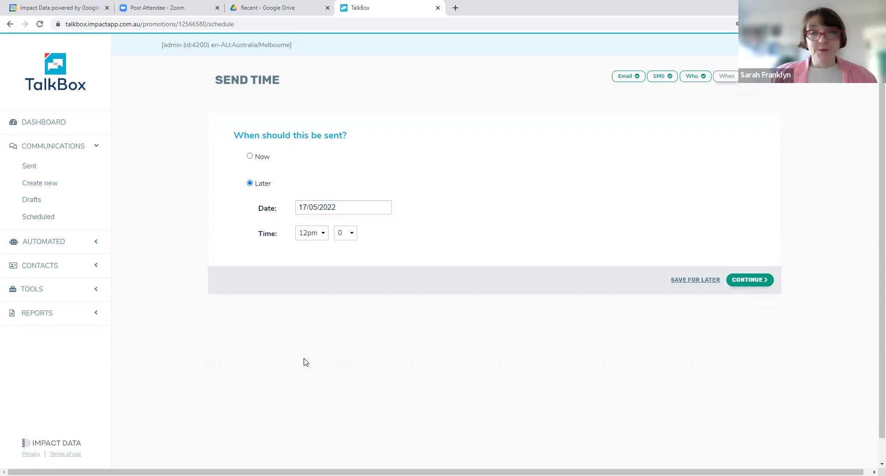
# Open the communications reports and look through the results of the sent communications
pyautogui.click(31, 313)
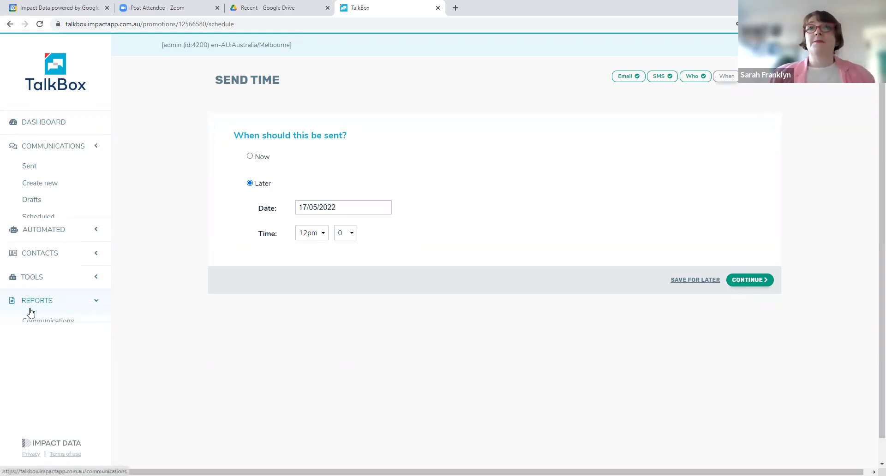
pyautogui.click(61, 262)
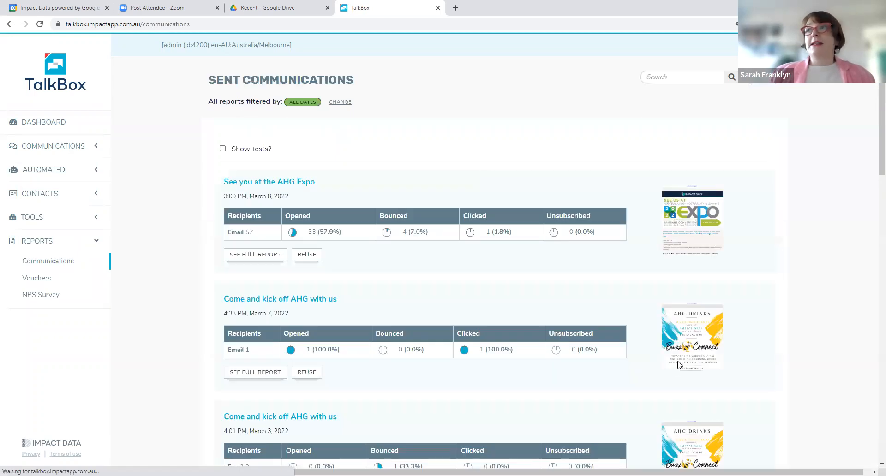
pyautogui.scroll(-15, 678, 364)
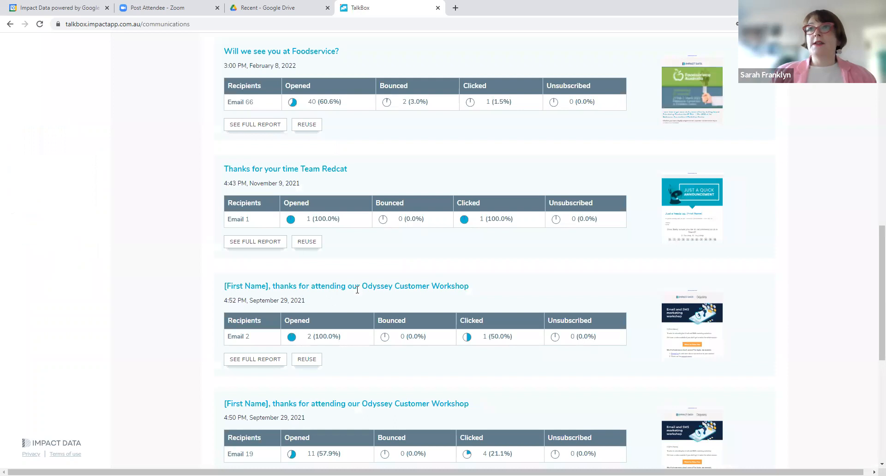
pyautogui.scroll(-7, 567, 400)
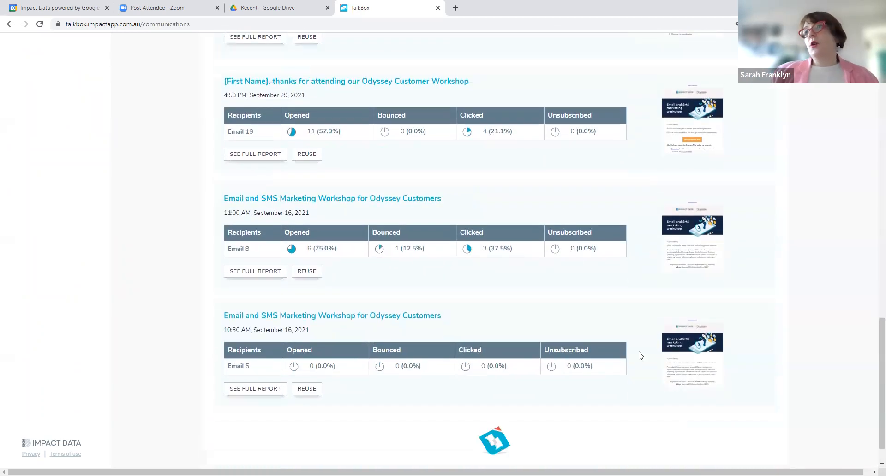
pyautogui.scroll(5, 640, 355)
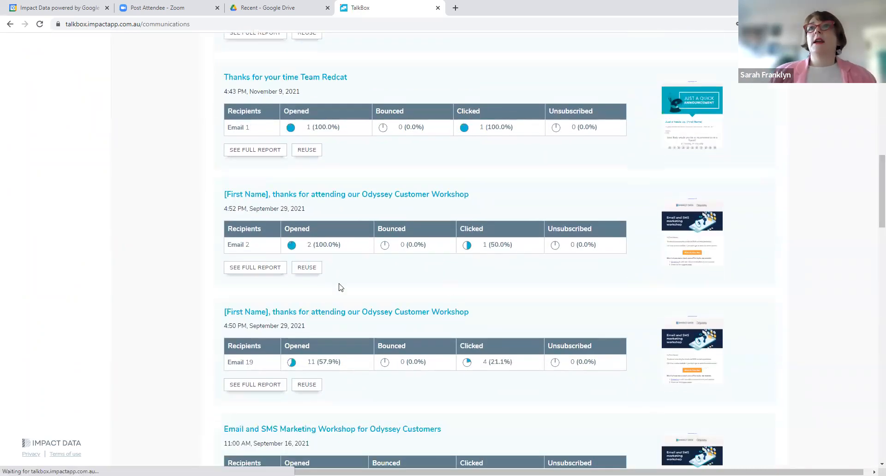
pyautogui.scroll(-3, 340, 287)
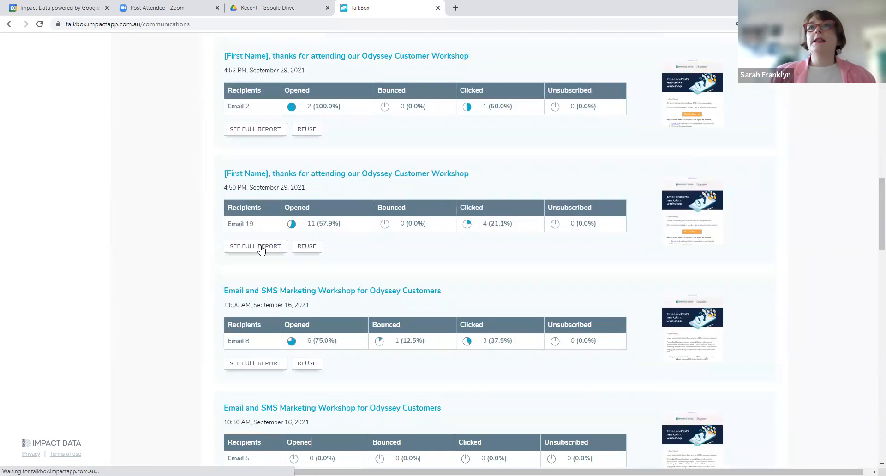
# Open the full report of the Odyssey Customer Workshop email sent at 4:50 PM and view its overview, recipients and recipient status filters
pyautogui.click(247, 247)
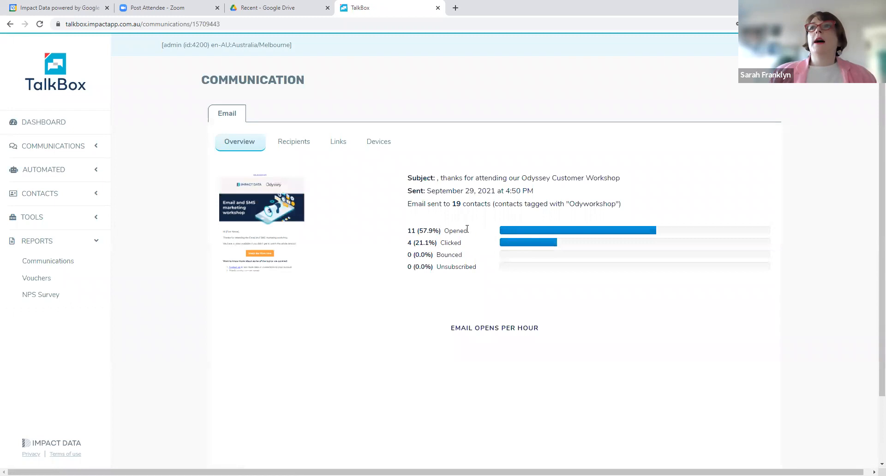
pyautogui.click(283, 144)
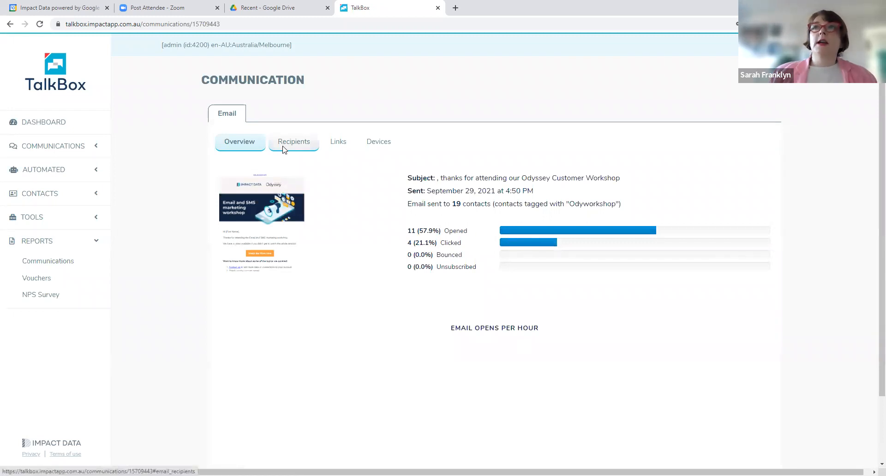
pyautogui.click(267, 170)
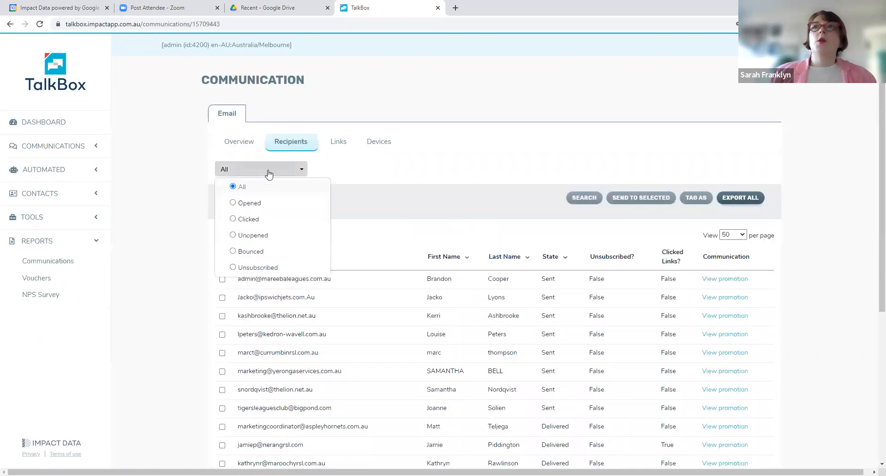
pyautogui.click(234, 143)
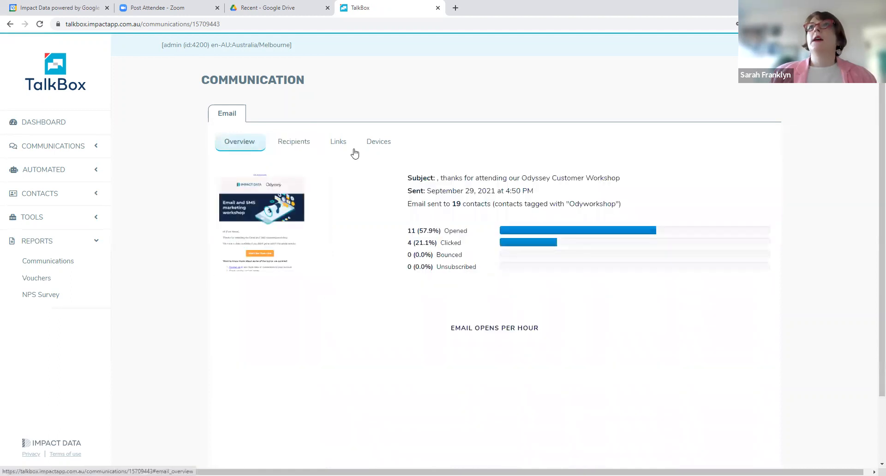
# Examine the workshop email's link clicks and opening devices, and return to the report overview
pyautogui.click(337, 143)
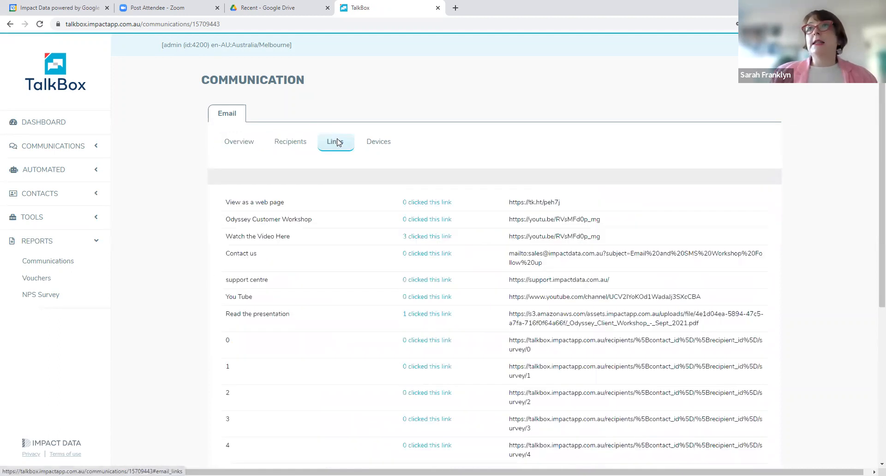
pyautogui.click(379, 142)
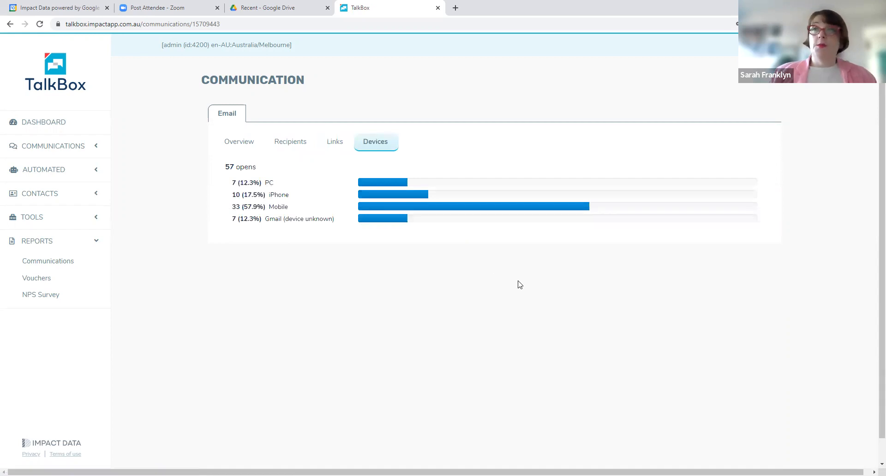
pyautogui.click(239, 144)
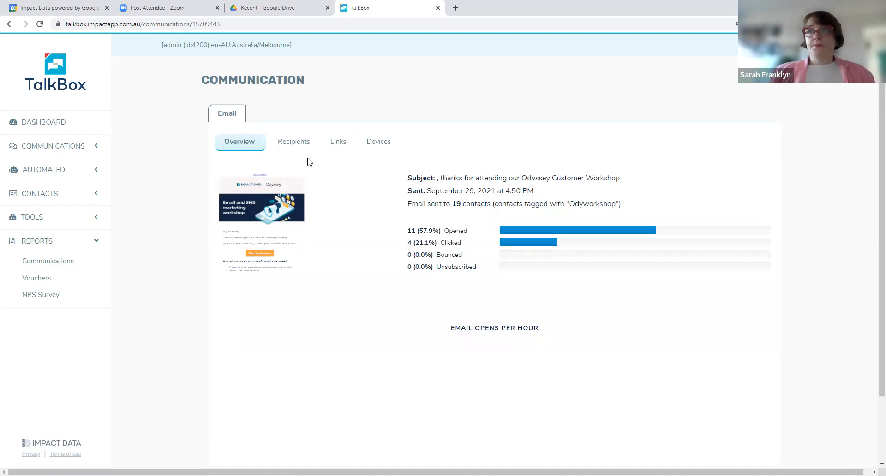
pyautogui.scroll(-3, 288, 273)
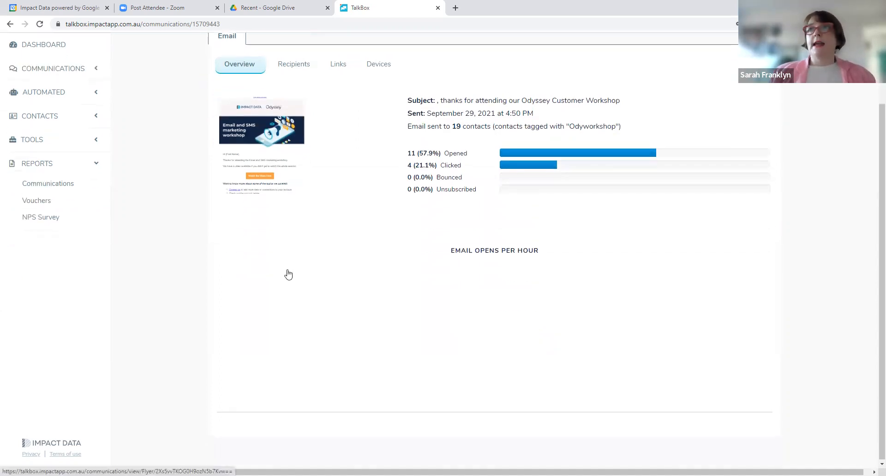
pyautogui.scroll(3, 288, 273)
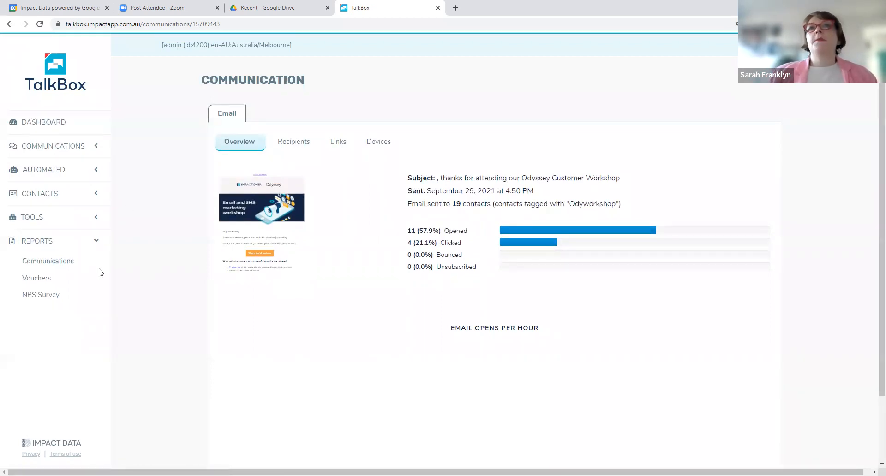
# Open the NPS survey report and examine the score, breakdown and recent responses
pyautogui.click(48, 298)
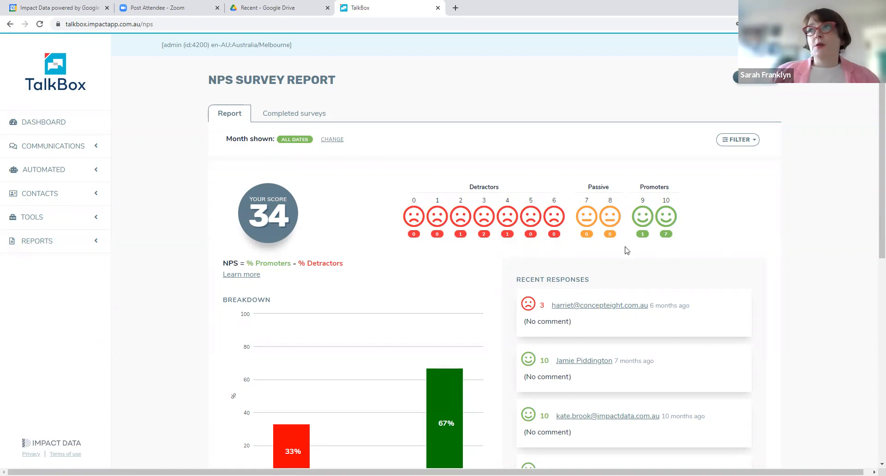
pyautogui.scroll(-1, 694, 289)
pyautogui.scroll(-1, 694, 288)
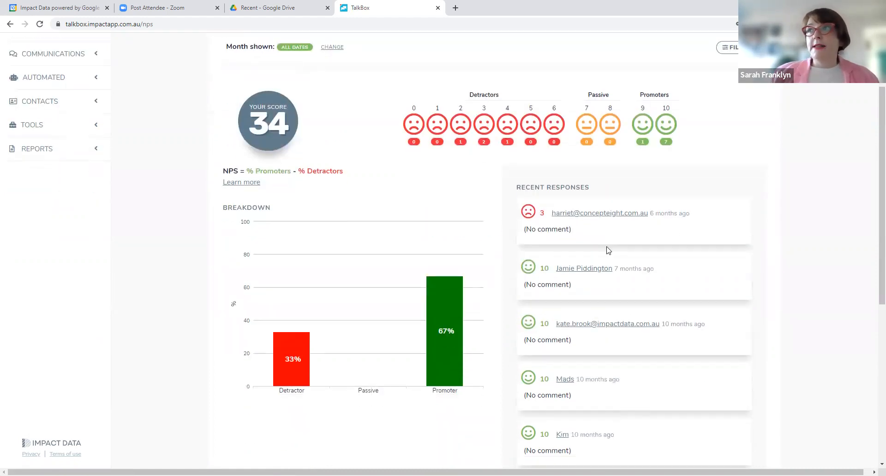
pyautogui.scroll(2, 285, 120)
# Review the completed NPS surveys and the chart of the score over time
pyautogui.click(301, 118)
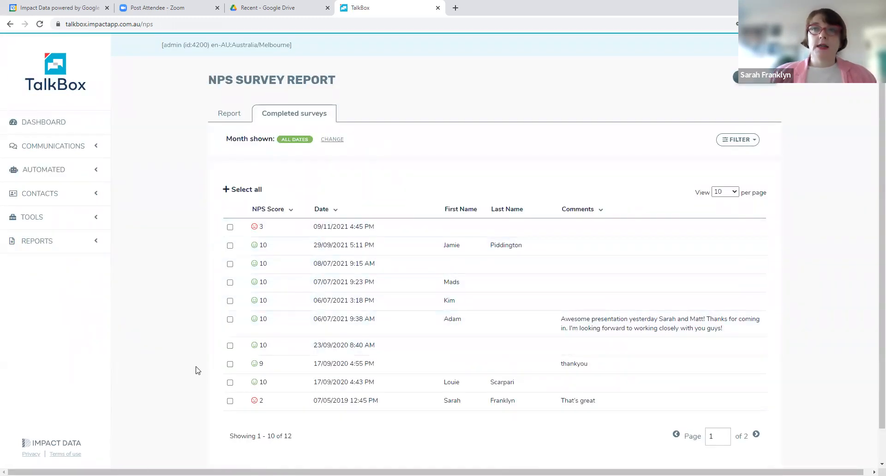
pyautogui.click(232, 114)
pyautogui.scroll(-9, 169, 226)
pyautogui.moveTo(735, 364)
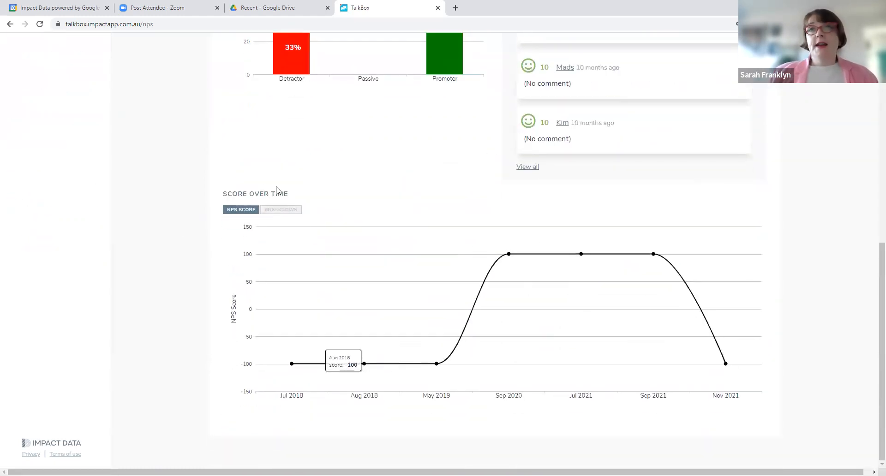
pyautogui.scroll(5, 166, 162)
pyautogui.scroll(3, 164, 161)
# Open the voucher reports and examine the full report of the Free Drink voucher
pyautogui.click(67, 208)
pyautogui.click(44, 244)
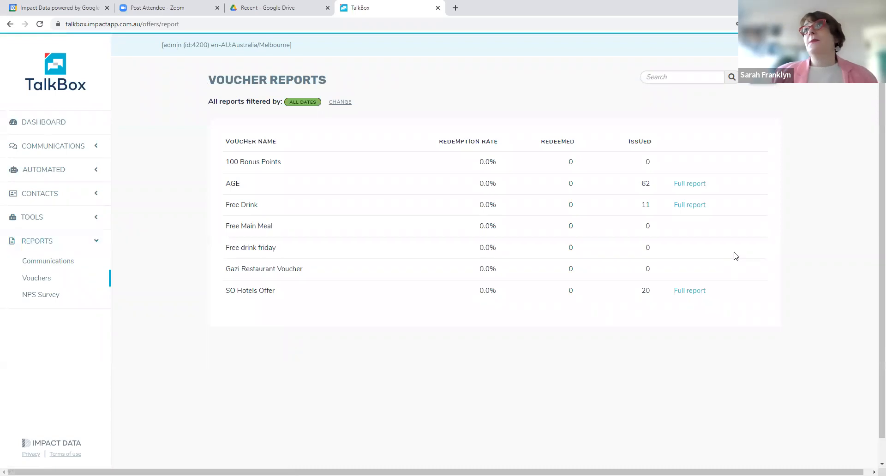
pyautogui.click(692, 208)
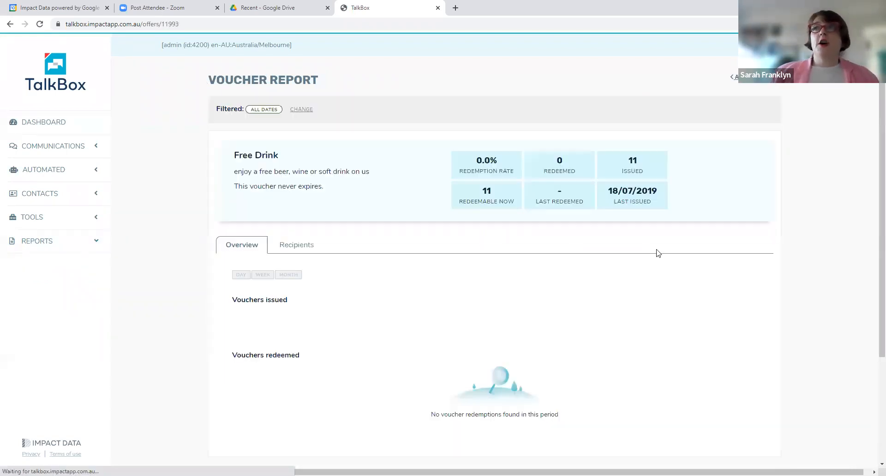
pyautogui.scroll(-1, 632, 334)
pyautogui.scroll(-2, 632, 334)
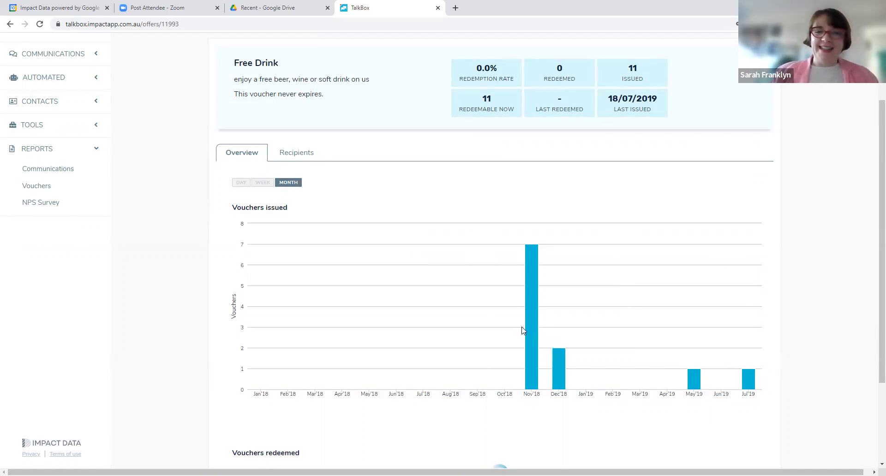
pyautogui.scroll(1, 276, 295)
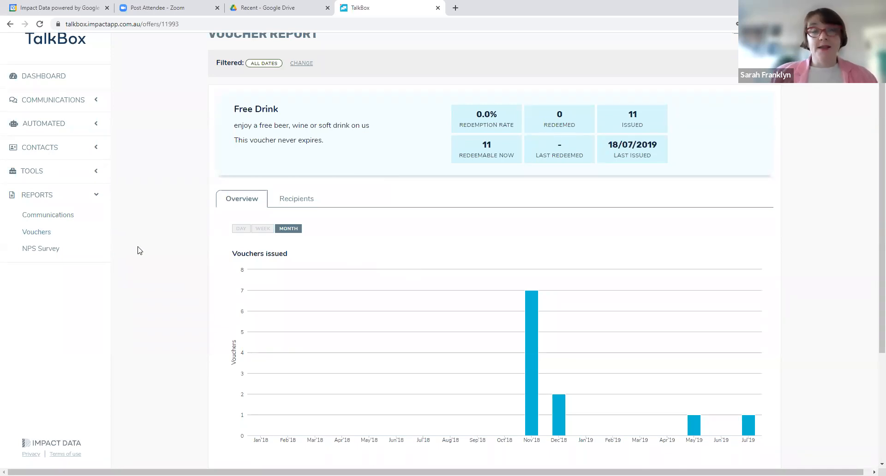
pyautogui.scroll(1, 131, 249)
# Open the NPS survey settings and review the notification email and the promoter, neutral and detractor messages
pyautogui.click(56, 224)
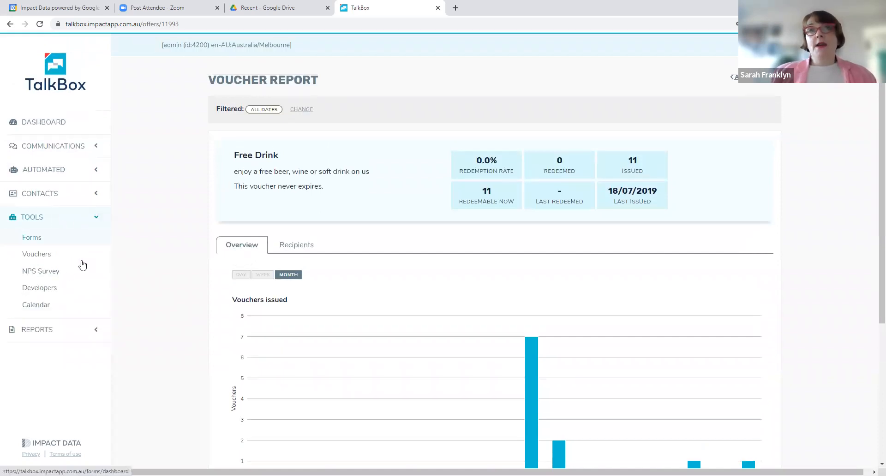
pyautogui.click(61, 275)
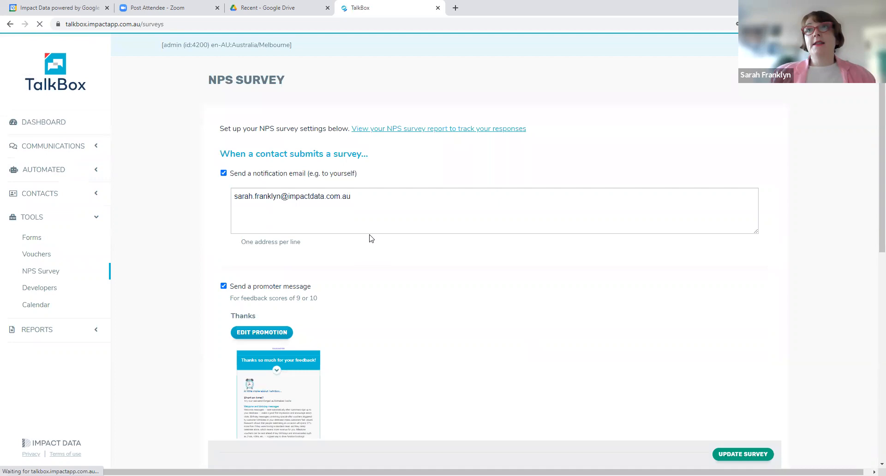
pyautogui.scroll(-5, 394, 250)
pyautogui.scroll(-3, 394, 248)
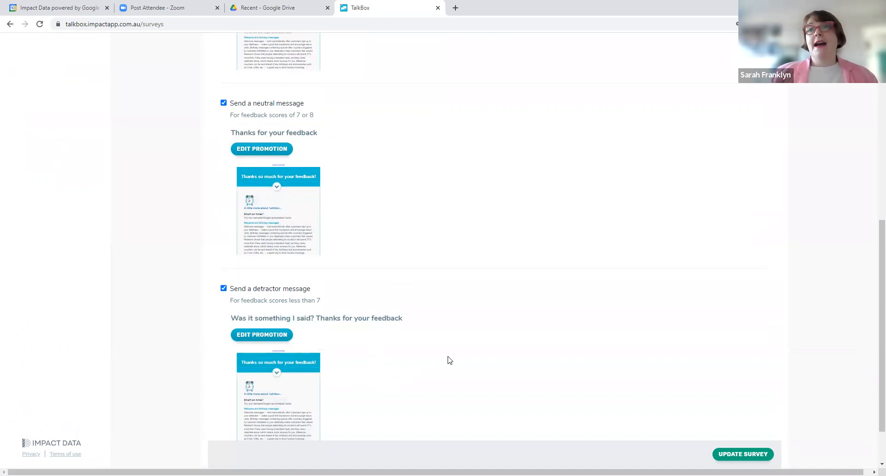
pyautogui.scroll(8, 450, 360)
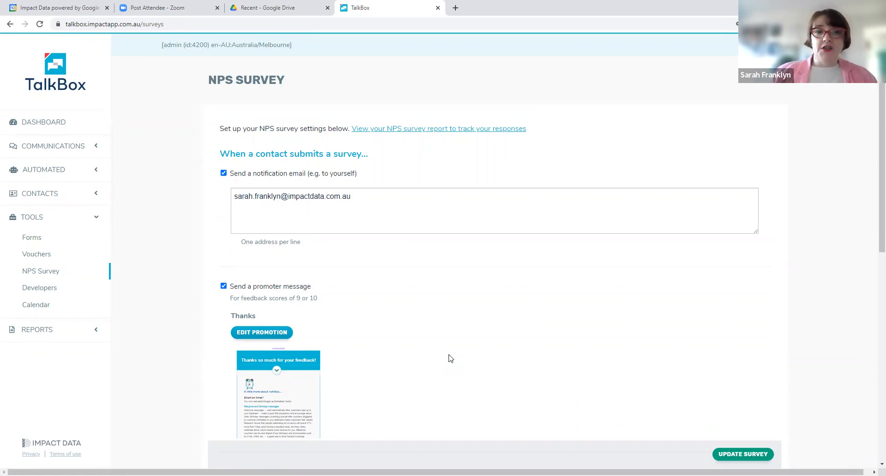
# Start a new TalkBox voucher and name it "Free wine with dinner"
pyautogui.click(45, 259)
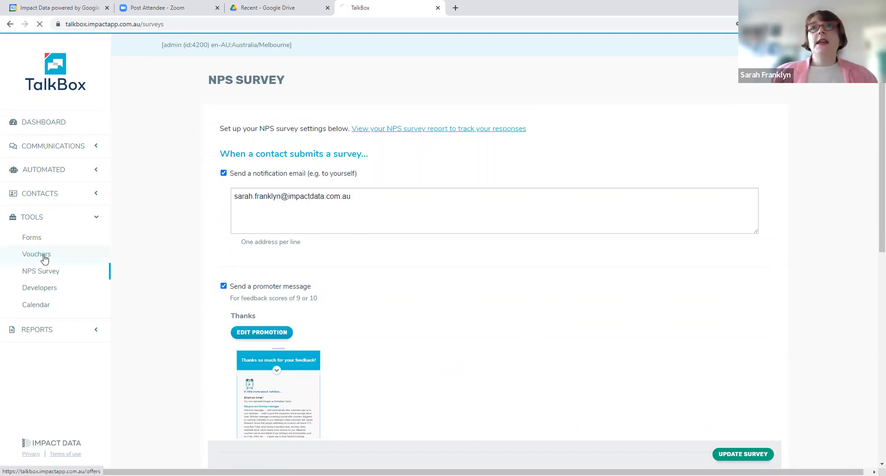
pyautogui.click(728, 136)
pyautogui.click(245, 147)
pyautogui.write('T')
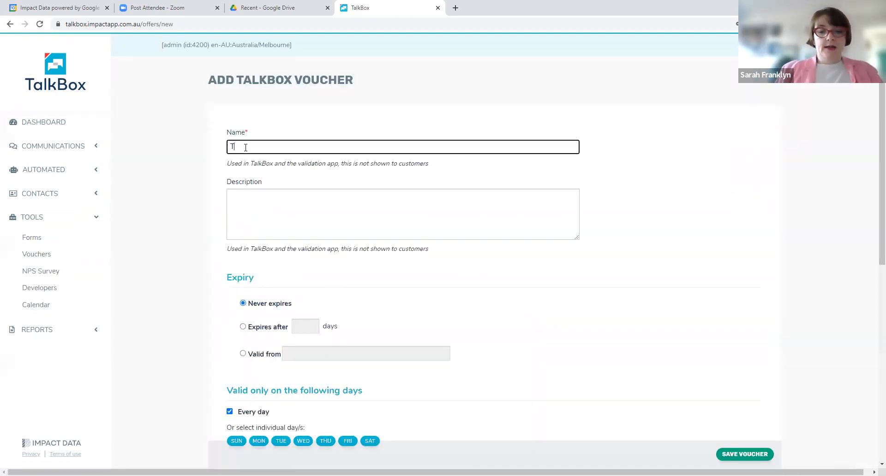
pyautogui.write('Free win')
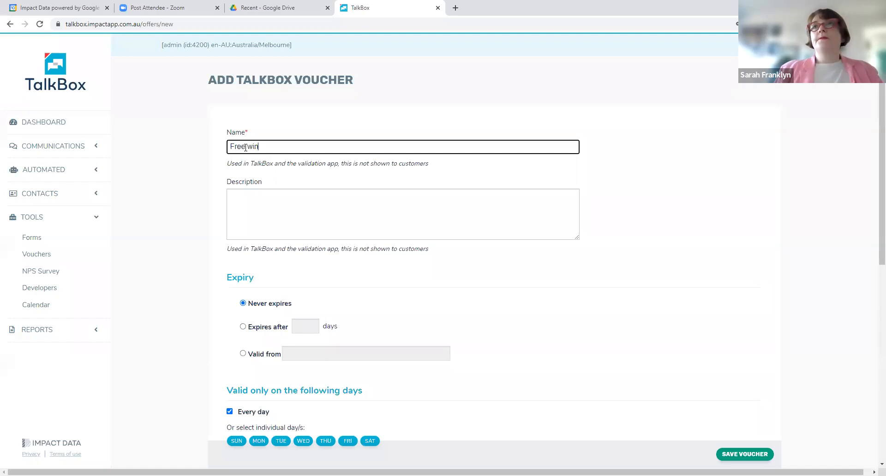
pyautogui.write('e with dinnere')
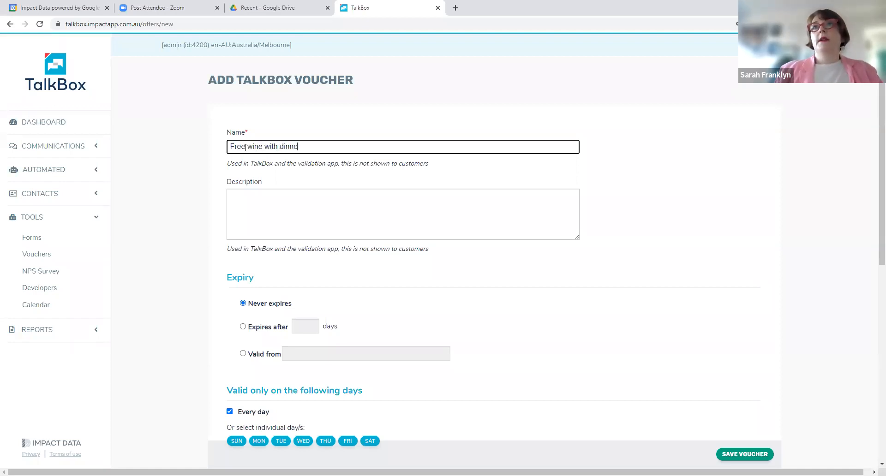
# Enter "Use the wine from the bottom of the cellar" as the voucher's description
pyautogui.click(264, 200)
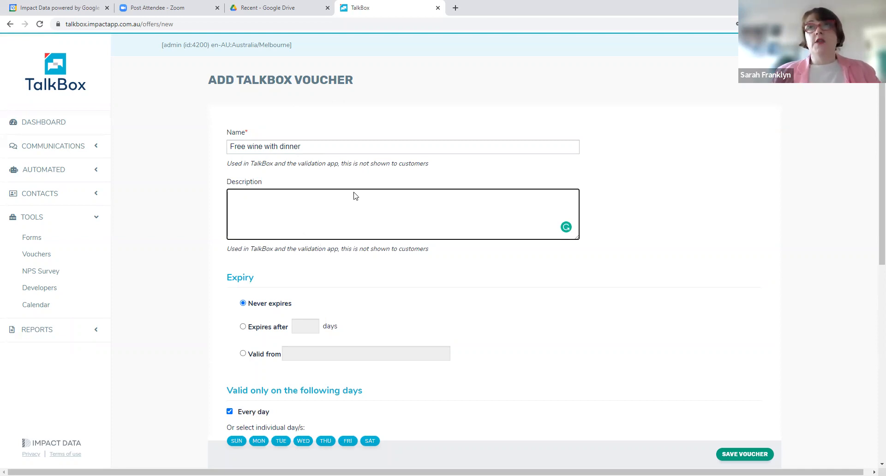
pyautogui.write('Use ')
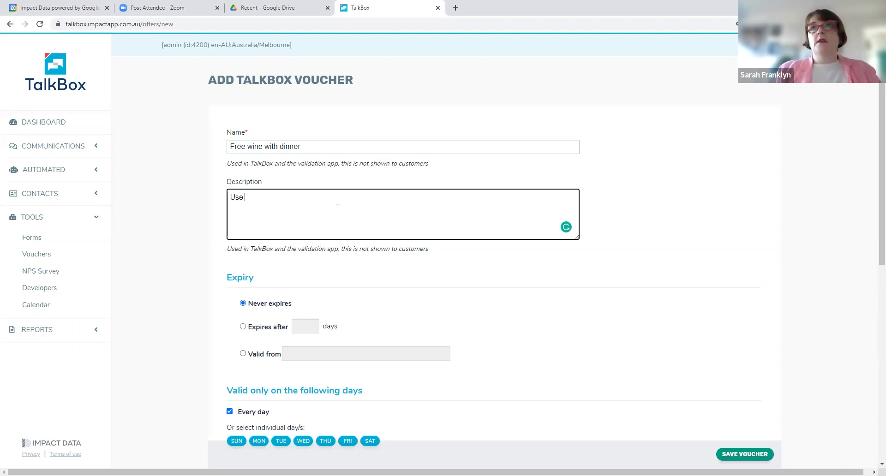
pyautogui.write('the wine f')
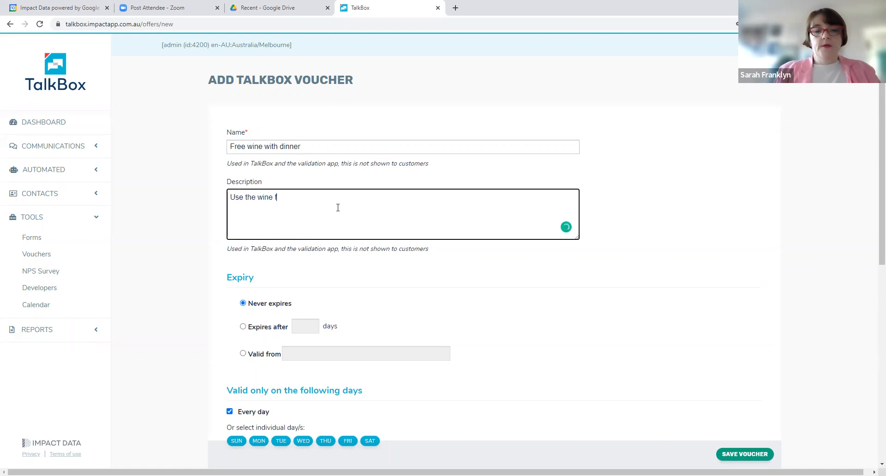
pyautogui.write('rom the bott')
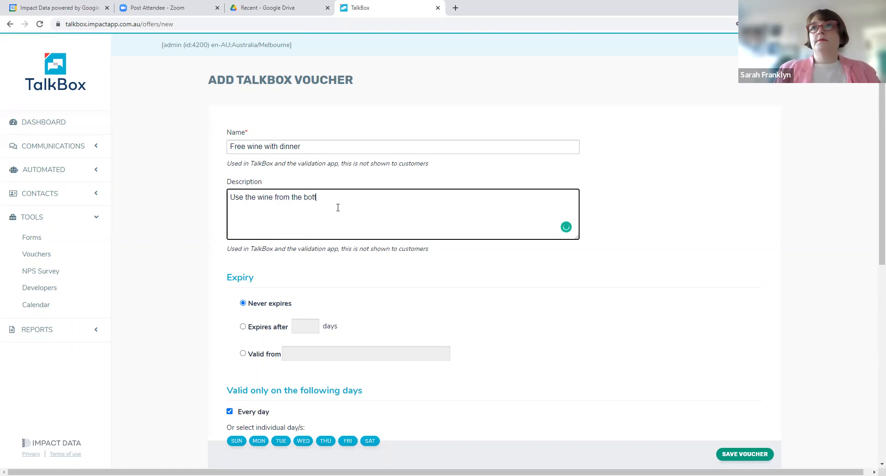
pyautogui.write('om of the cellar')
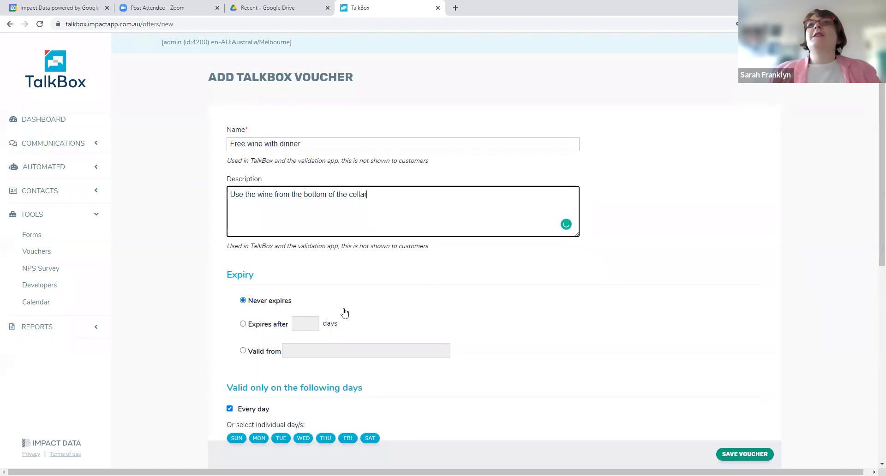
# Exclude Wednesday from the voucher's valid days and review its time range, messaging and user data options
pyautogui.scroll(-3, 341, 309)
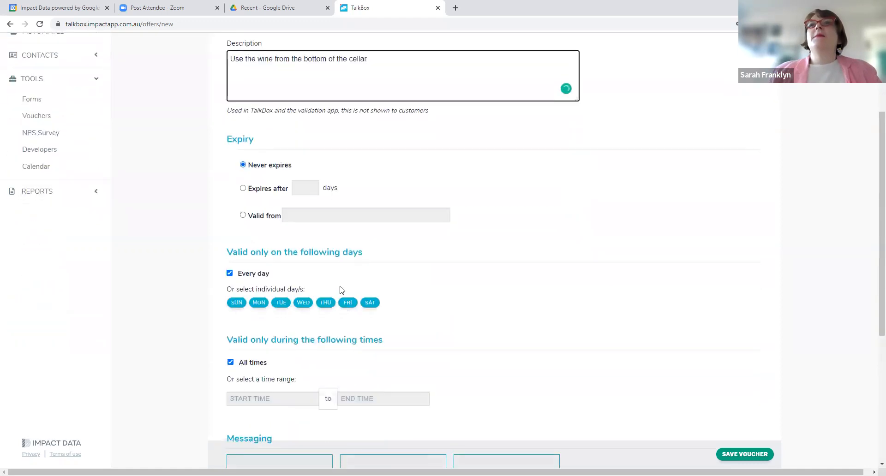
pyautogui.click(304, 303)
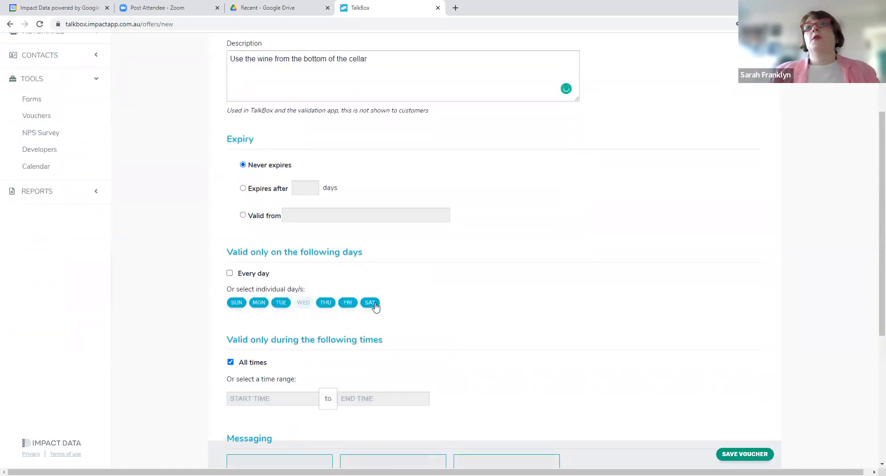
pyautogui.scroll(-2, 269, 387)
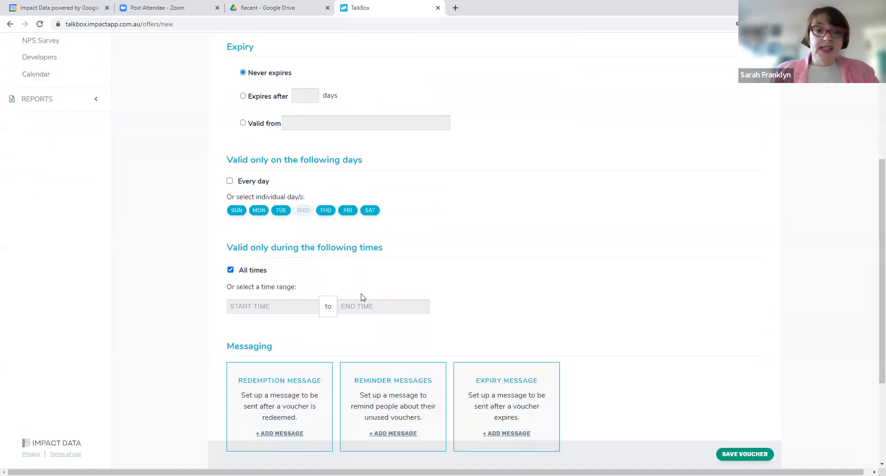
pyautogui.scroll(-3, 362, 298)
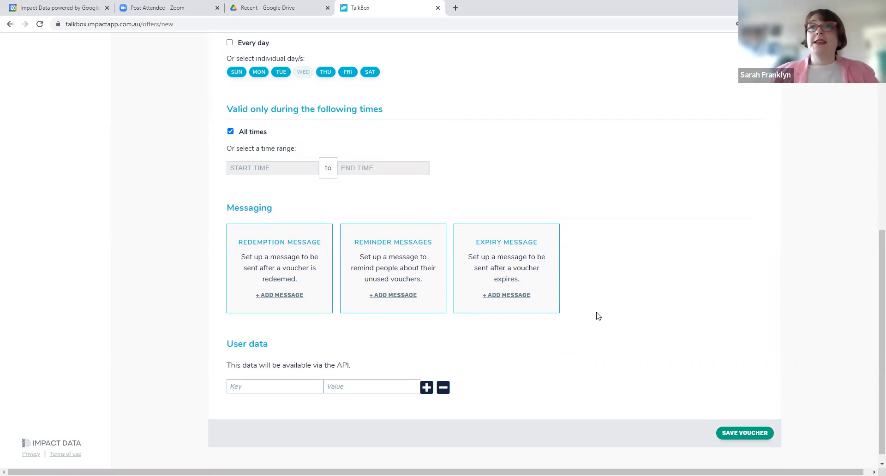
pyautogui.scroll(7, 600, 318)
pyautogui.scroll(1, 600, 320)
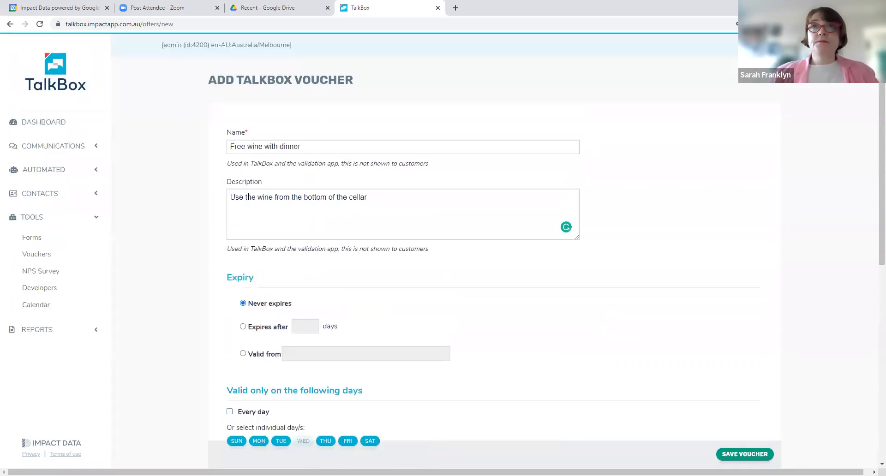
# Leave the voucher form to view the My contacts list and the contact tags page
pyautogui.click(95, 201)
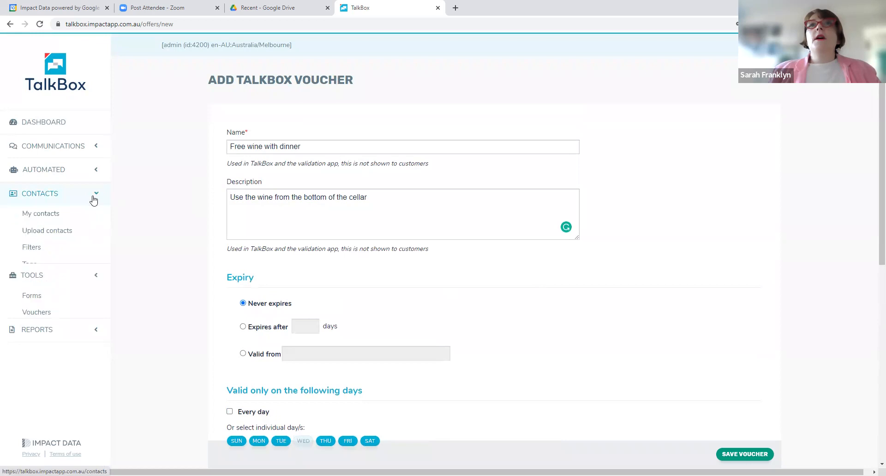
pyautogui.click(46, 215)
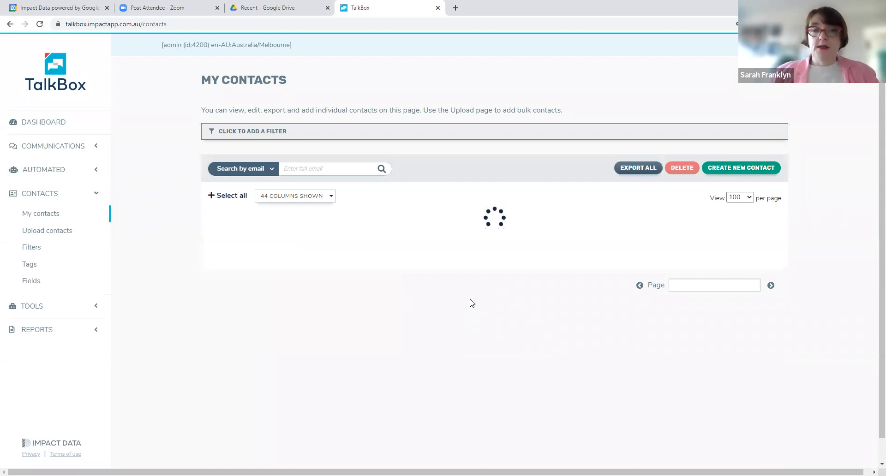
pyautogui.click(70, 263)
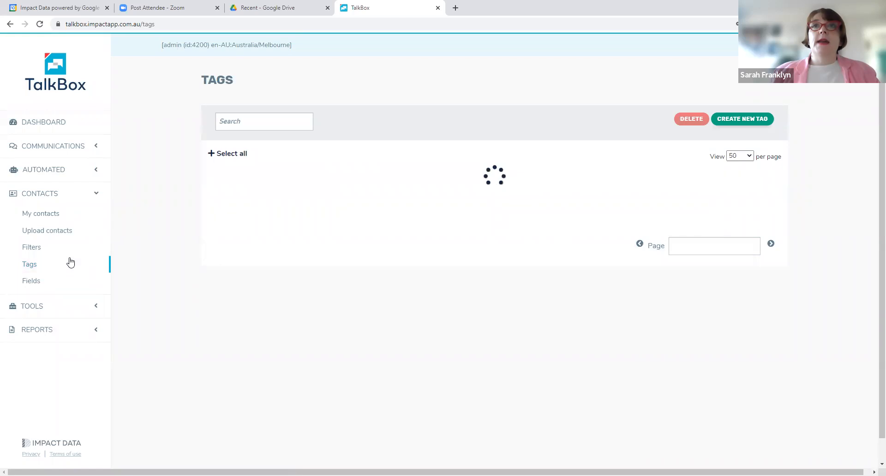